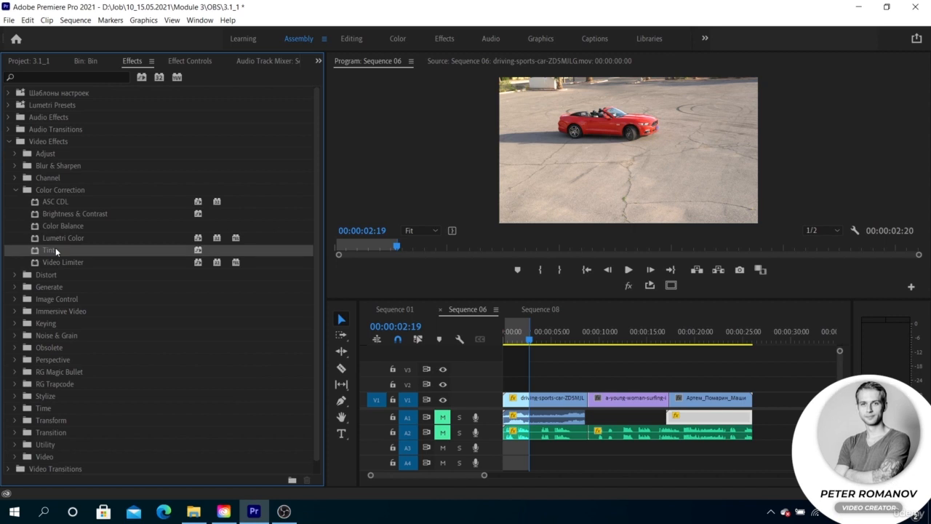
Step: Apply the Tint effect to the car clip and clear the sequence's In and Out marks
{"action": "left_click_drag", "start_coordinate": [55, 250], "coordinate": [576, 402]}
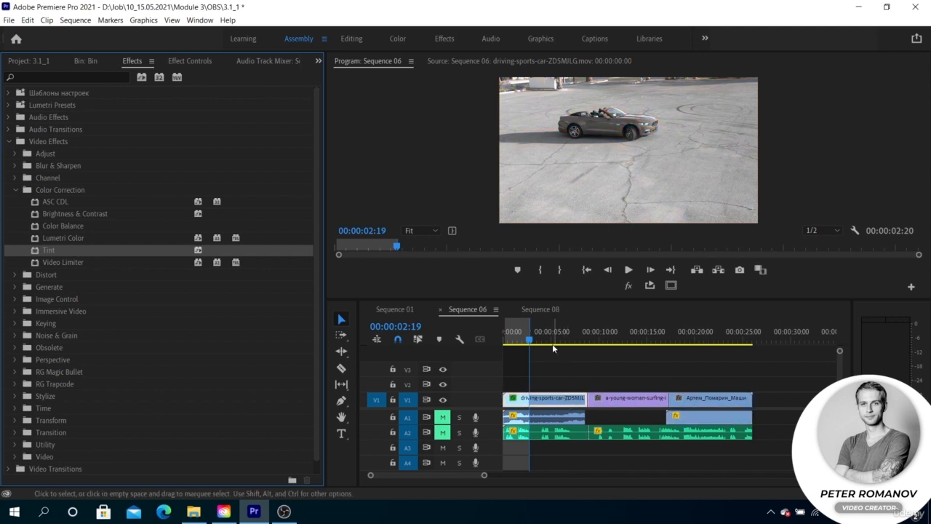
{"action": "right_click", "coordinate": [533, 329]}
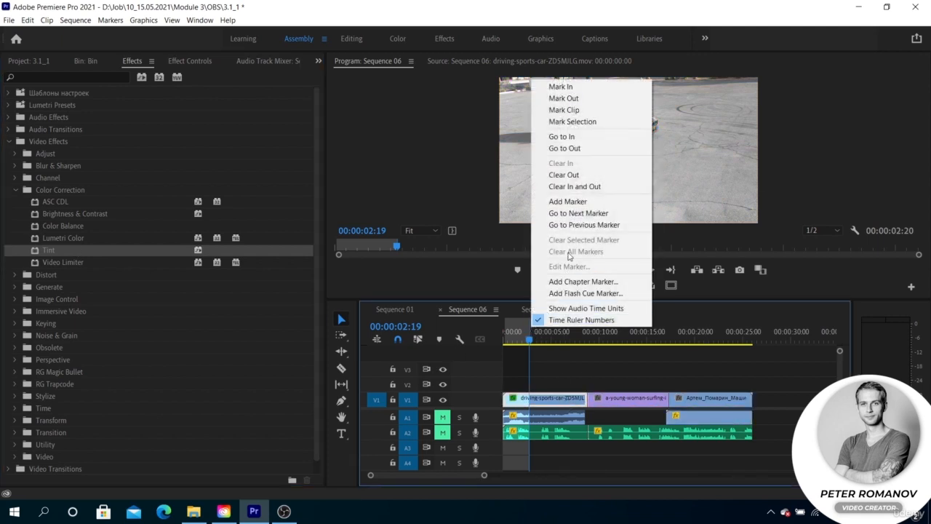
{"action": "left_click", "coordinate": [578, 187]}
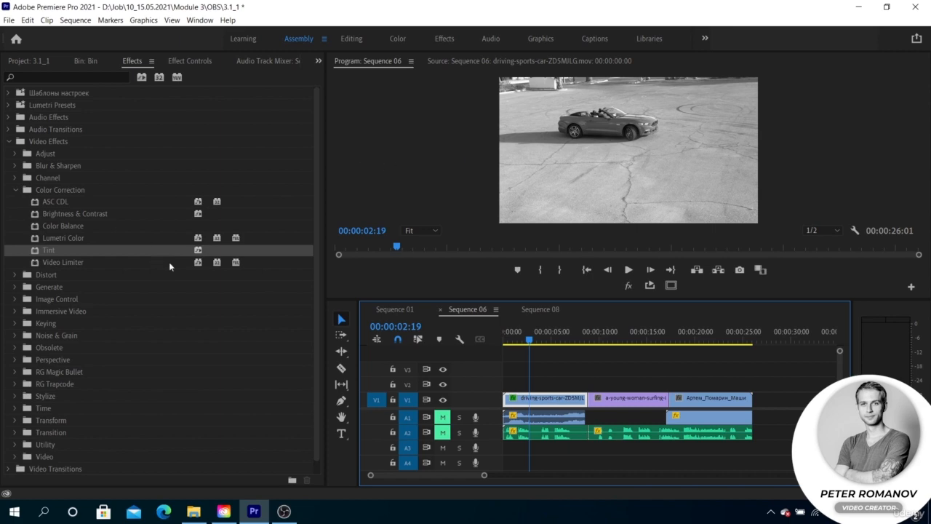
Step: Try inverting the Tint by setting Map Black To white and Map White To black, then undo both colour changes
{"action": "left_click", "coordinate": [192, 61]}
{"action": "left_click", "coordinate": [93, 314]}
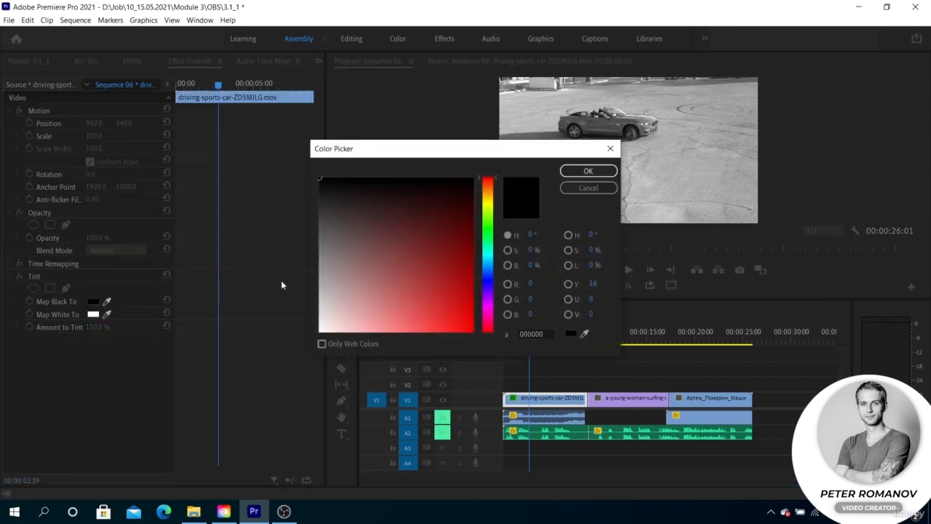
{"action": "left_click", "coordinate": [587, 171]}
{"action": "left_click", "coordinate": [93, 314]}
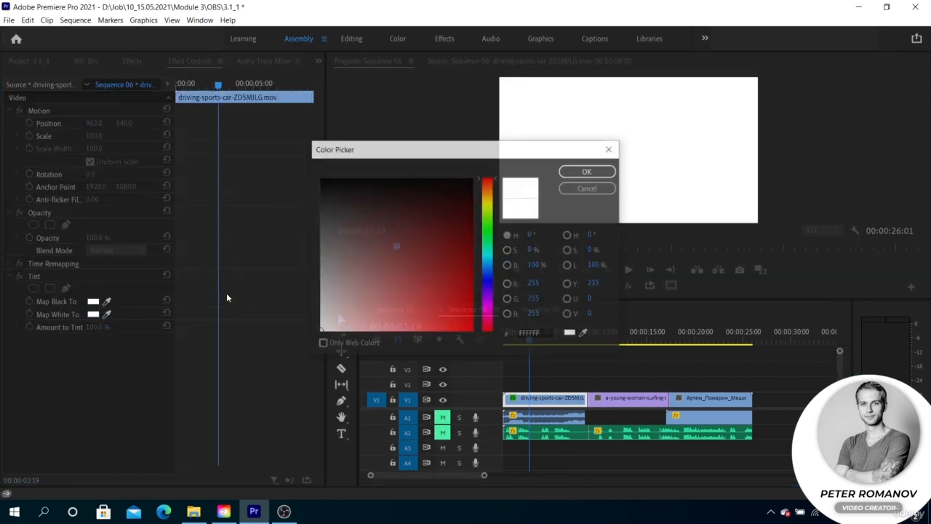
{"action": "left_click_drag", "start_coordinate": [407, 208], "coordinate": [507, 158]}
{"action": "left_click", "coordinate": [565, 170]}
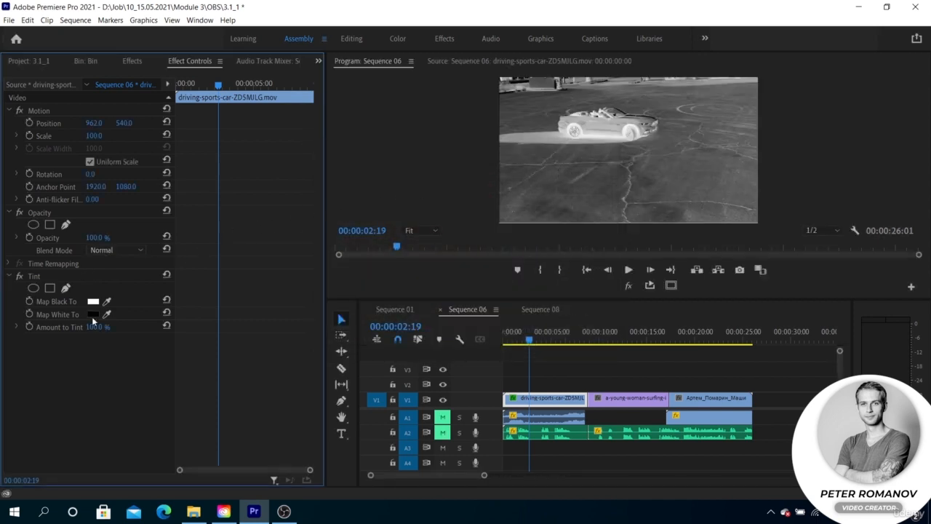
{"action": "key", "text": "ctrl+z"}
{"action": "key", "text": "ctrl+z"}
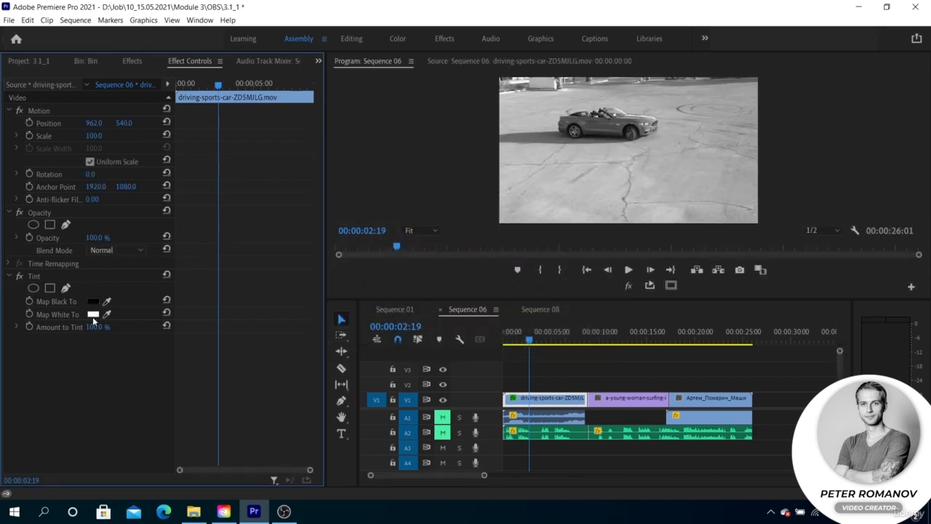
Step: Set the Tint's Map Black To colour to dark blue 00098F
{"action": "left_click", "coordinate": [92, 301]}
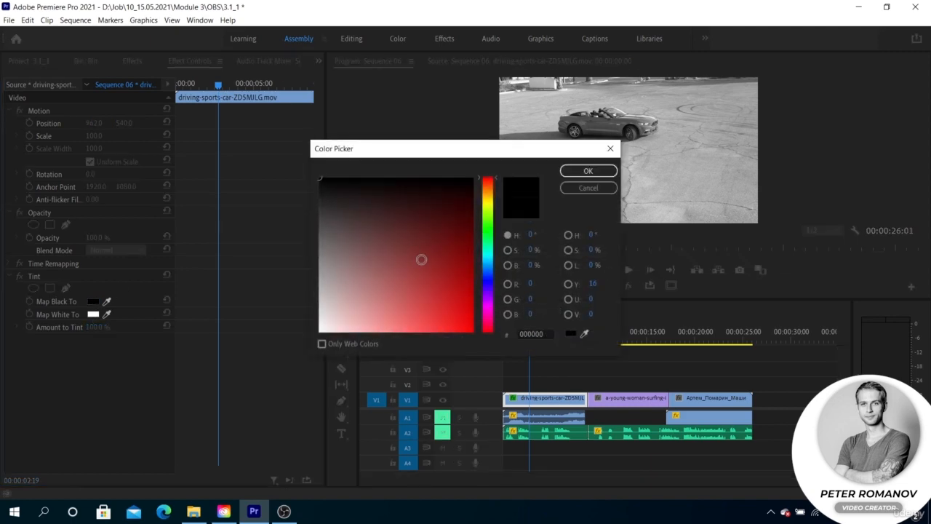
{"action": "left_click", "coordinate": [488, 279]}
{"action": "left_click", "coordinate": [463, 260]}
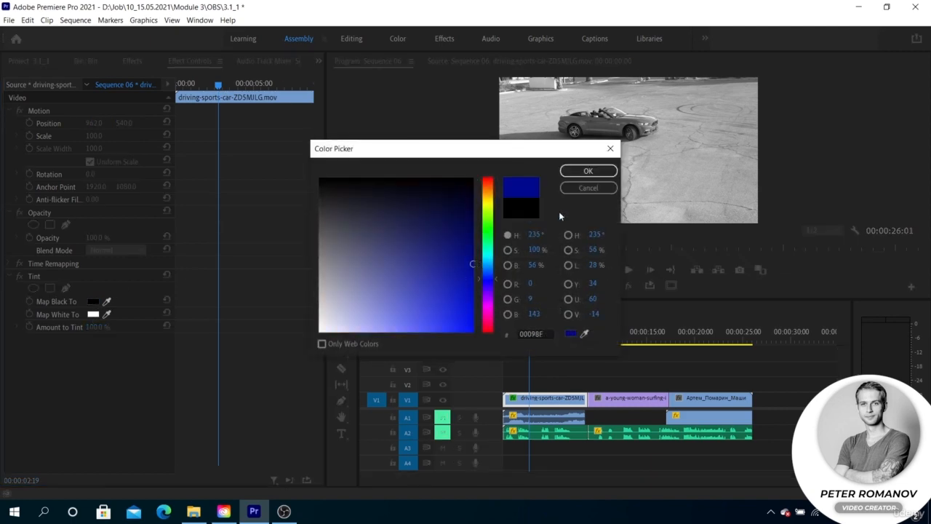
{"action": "left_click", "coordinate": [588, 171]}
Step: Set the Tint's Map White To colour to dark red
{"action": "left_click", "coordinate": [92, 314]}
{"action": "left_click", "coordinate": [473, 250]}
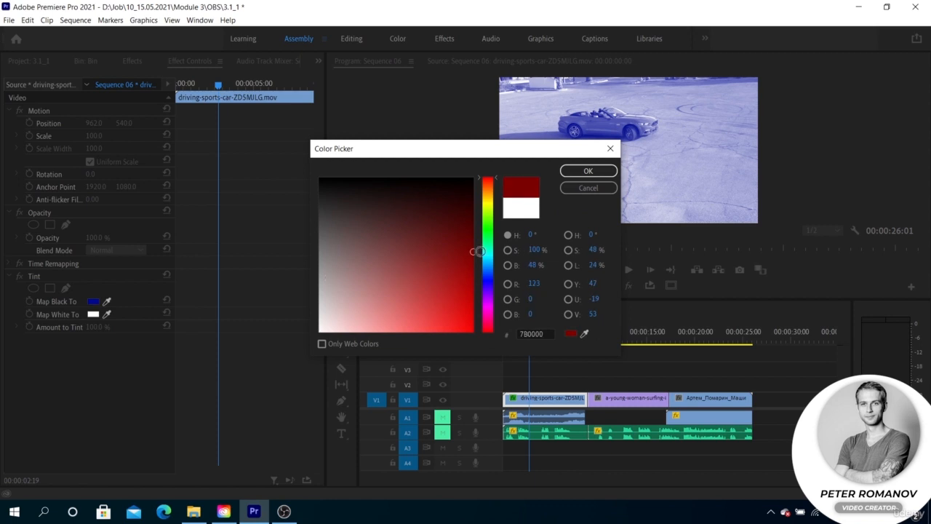
{"action": "left_click", "coordinate": [567, 173]}
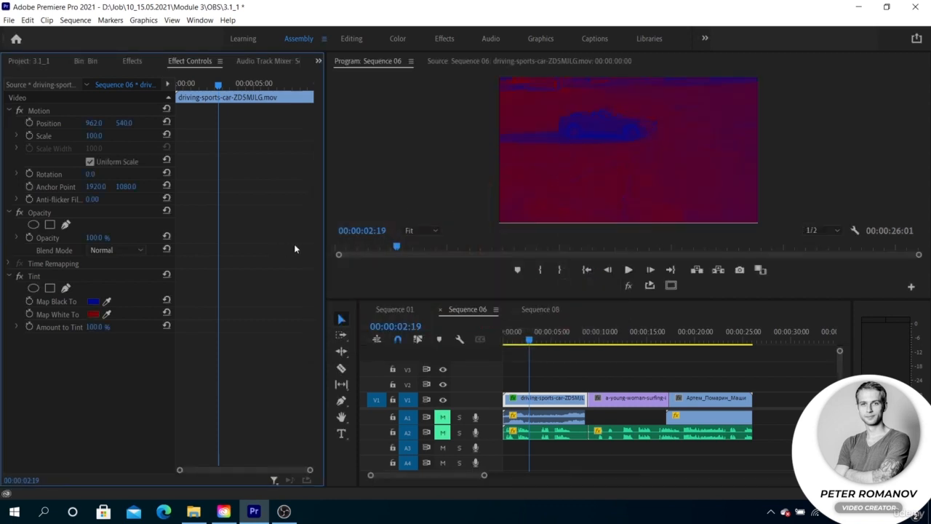
Step: Save the project
{"action": "left_click_drag", "start_coordinate": [529, 340], "coordinate": [516, 337]}
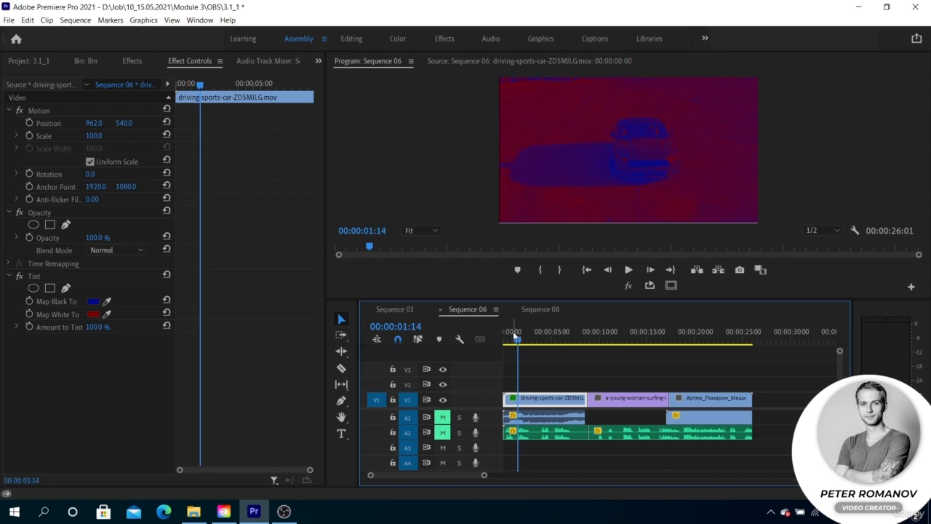
{"action": "key", "text": "ctrl+s"}
Step: Apply the Corner Pin effect from the Distort category to the surfing clip
{"action": "left_click", "coordinate": [131, 62]}
{"action": "left_click", "coordinate": [18, 190]}
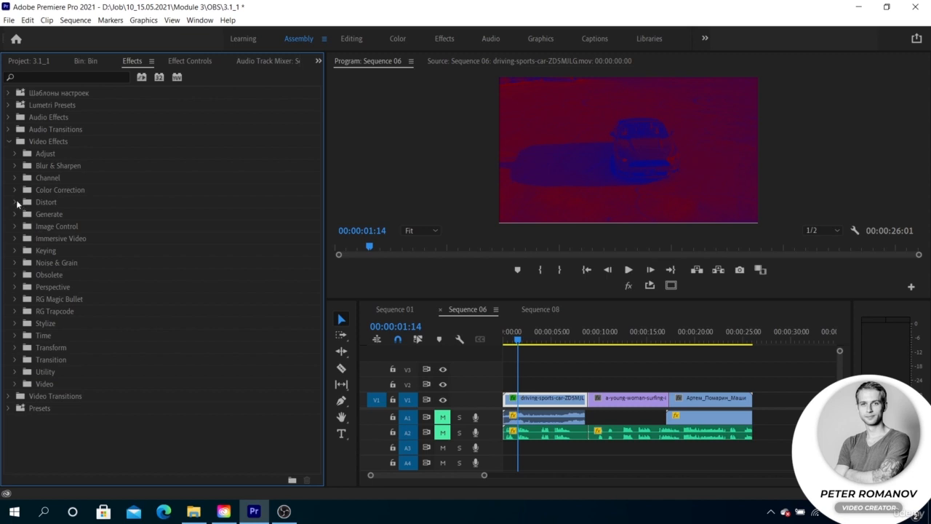
{"action": "left_click", "coordinate": [16, 202]}
{"action": "double_click", "coordinate": [98, 216]}
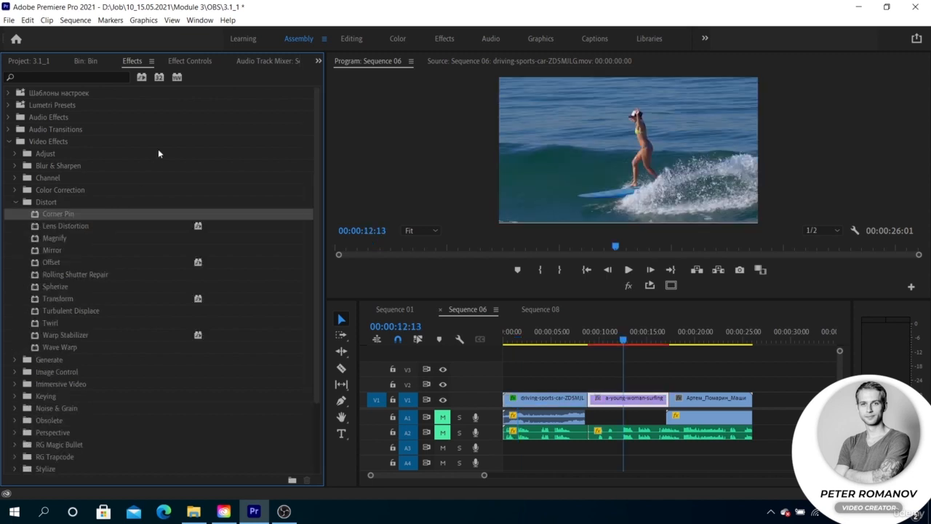
Step: Drag the Corner Pin's four corners inward in the program monitor to shrink the surfing clip into a tilted quadrilateral
{"action": "left_click", "coordinate": [352, 37]}
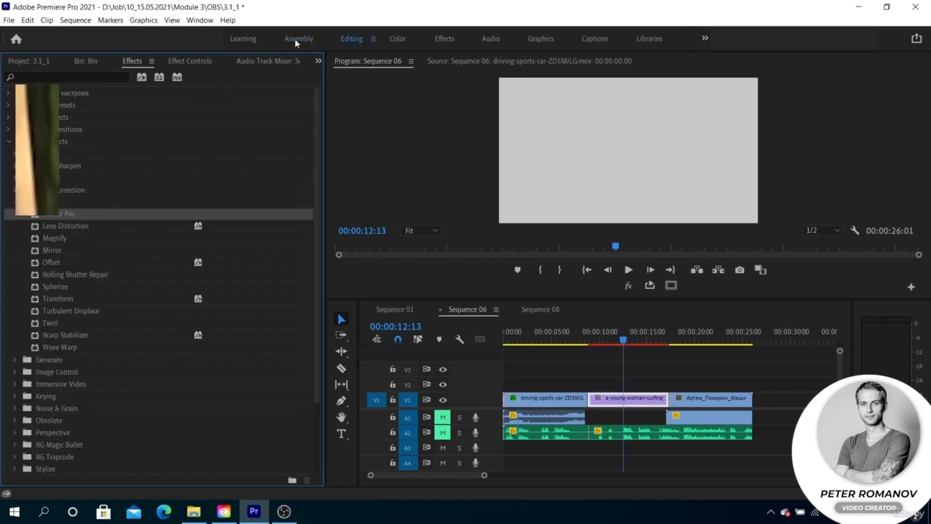
{"action": "left_click", "coordinate": [294, 38]}
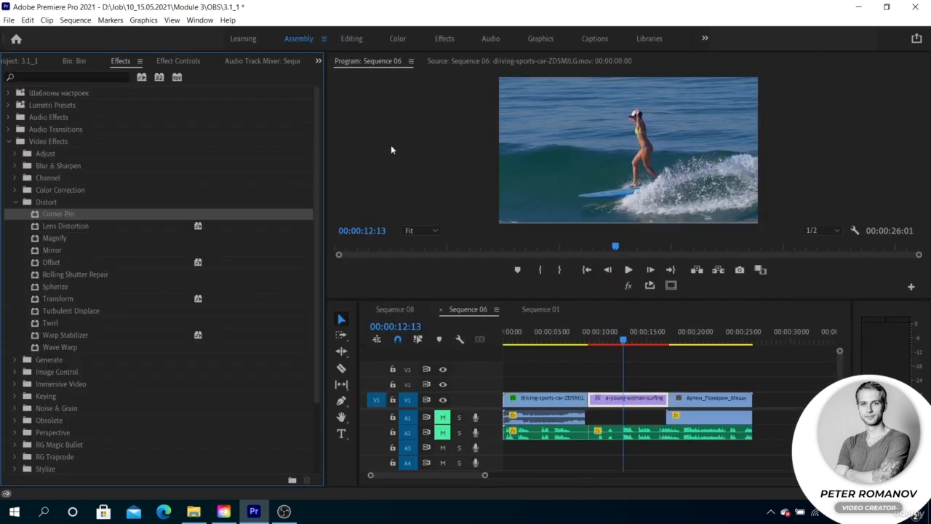
{"action": "left_click", "coordinate": [175, 61]}
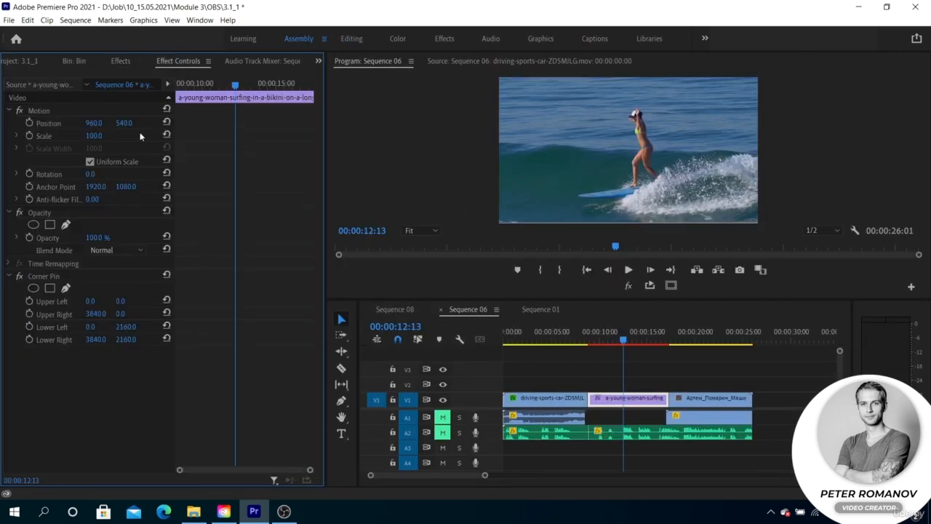
{"action": "left_click", "coordinate": [74, 275]}
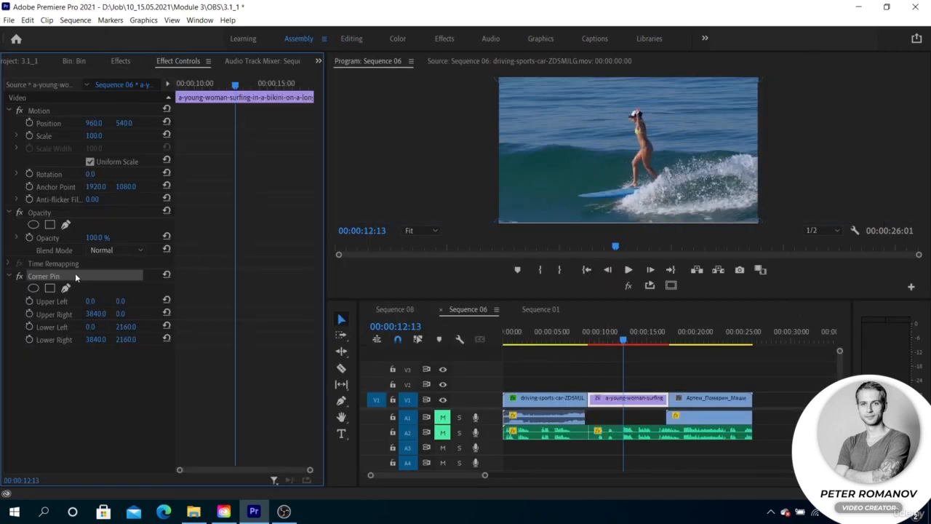
{"action": "left_click", "coordinate": [510, 102]}
{"action": "left_click_drag", "start_coordinate": [499, 83], "coordinate": [569, 104]}
{"action": "left_click_drag", "start_coordinate": [498, 220], "coordinate": [562, 157]}
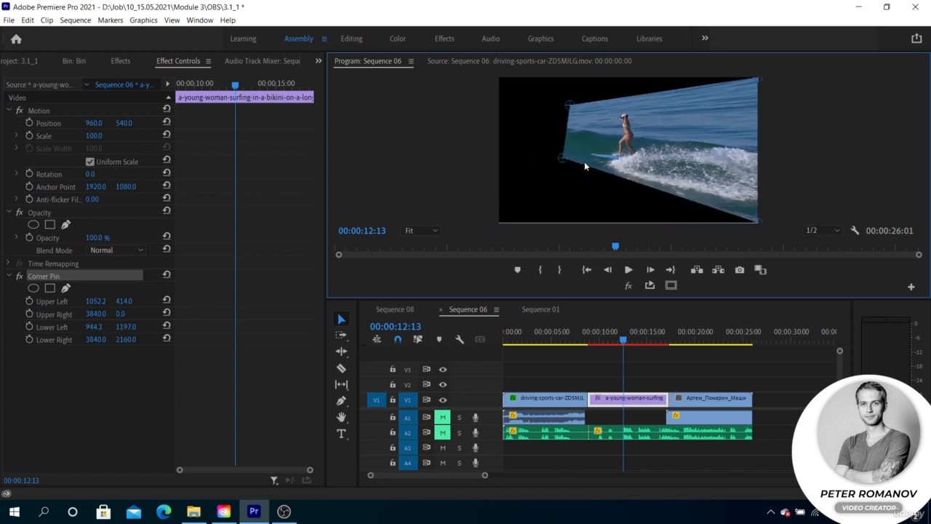
{"action": "left_click_drag", "start_coordinate": [758, 220], "coordinate": [679, 168]}
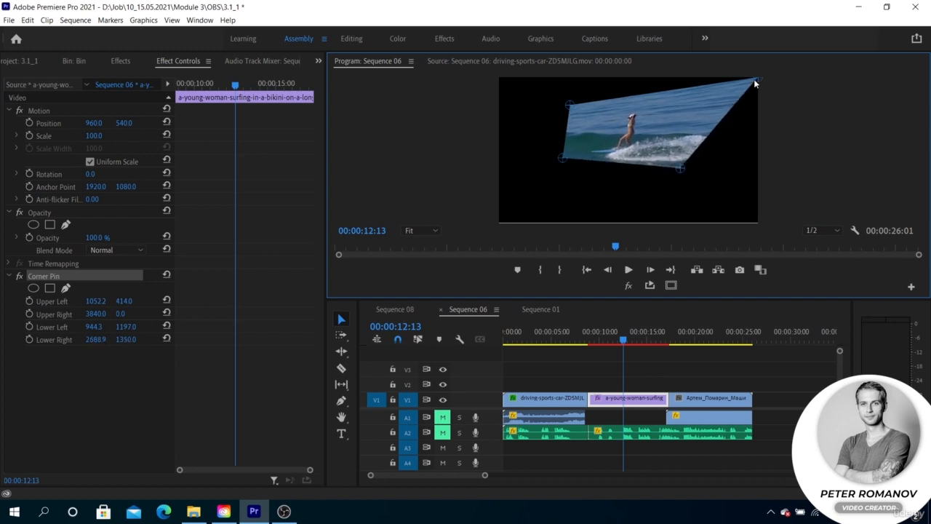
{"action": "left_click_drag", "start_coordinate": [756, 80], "coordinate": [675, 110]}
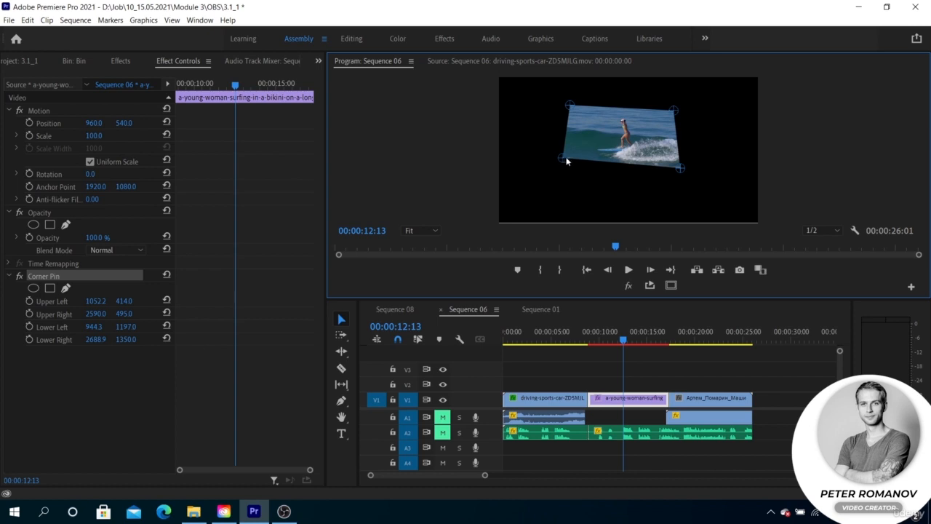
{"action": "left_click_drag", "start_coordinate": [567, 161], "coordinate": [583, 163]}
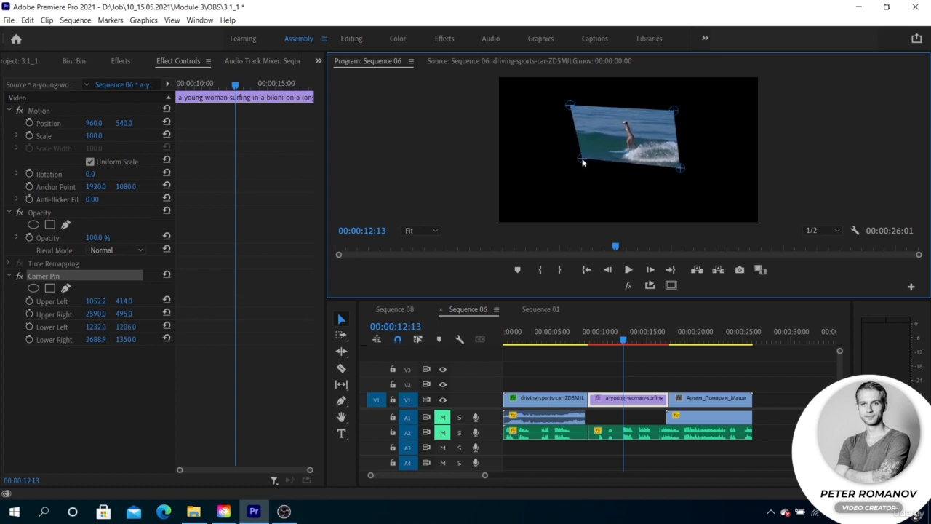
{"action": "left_click_drag", "start_coordinate": [578, 103], "coordinate": [583, 104]}
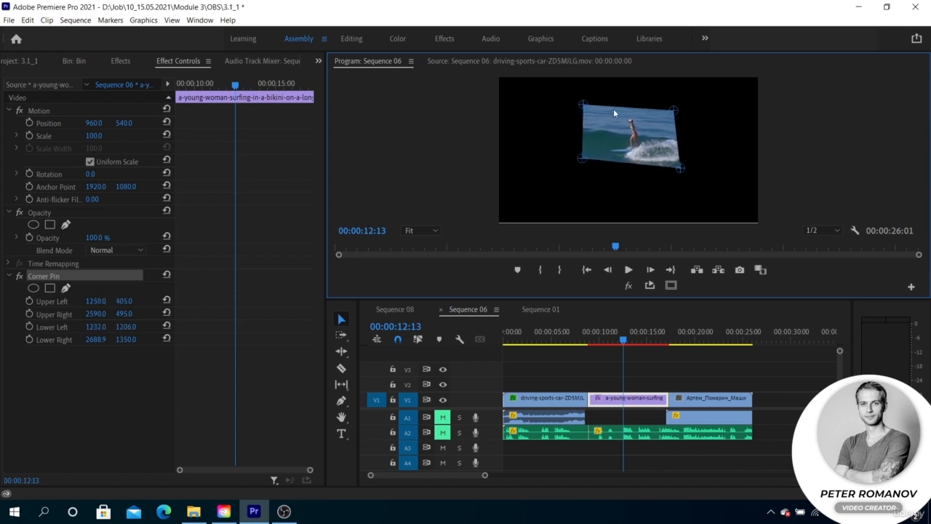
{"action": "left_click_drag", "start_coordinate": [681, 169], "coordinate": [669, 166]}
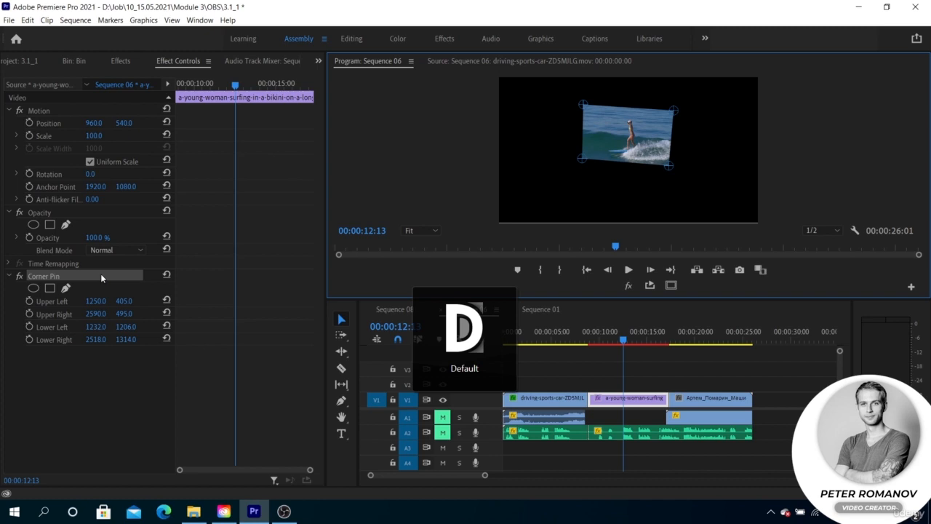
Step: Remove the Corner Pin effect from the surfing clip
{"action": "key", "text": "Delete"}
{"action": "left_click", "coordinate": [122, 62]}
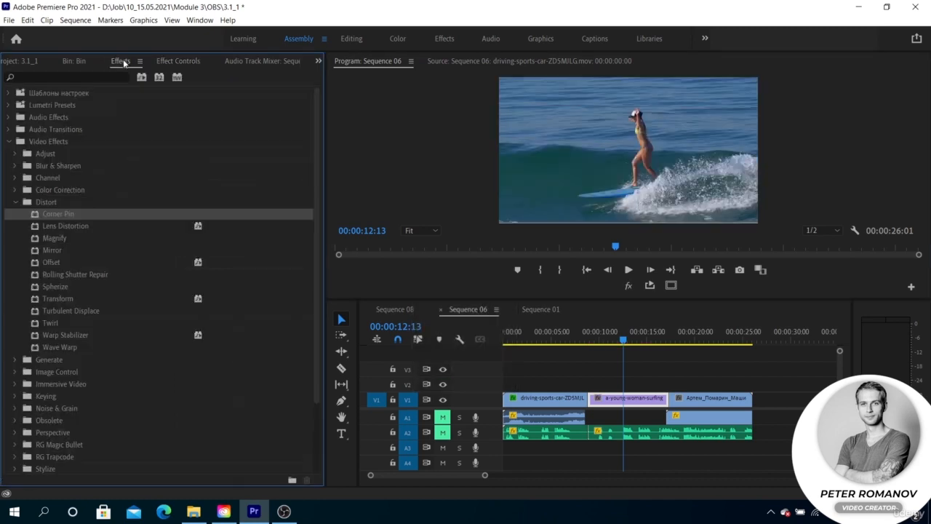
Step: Apply Lens Distortion to the surfing clip and set its Curvature to -1
{"action": "left_click", "coordinate": [85, 225]}
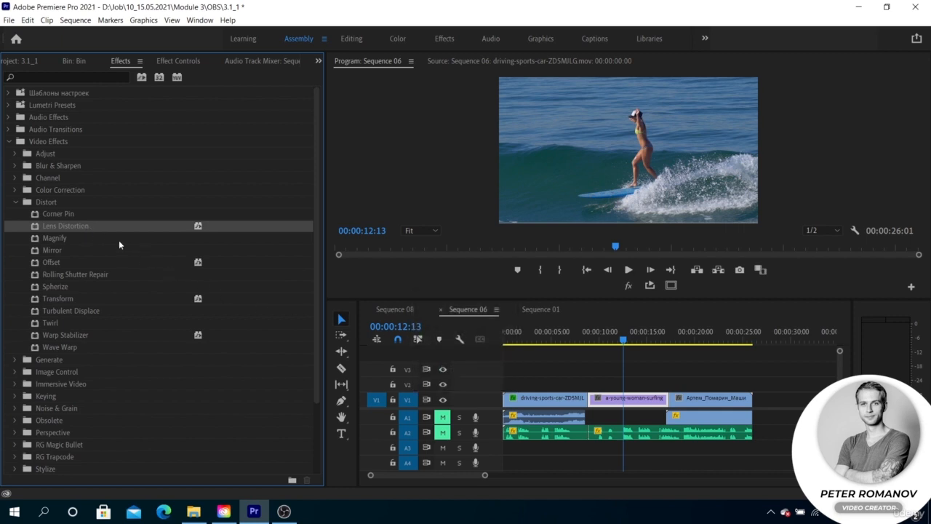
{"action": "left_click_drag", "start_coordinate": [79, 229], "coordinate": [609, 400]}
{"action": "left_click", "coordinate": [178, 61]}
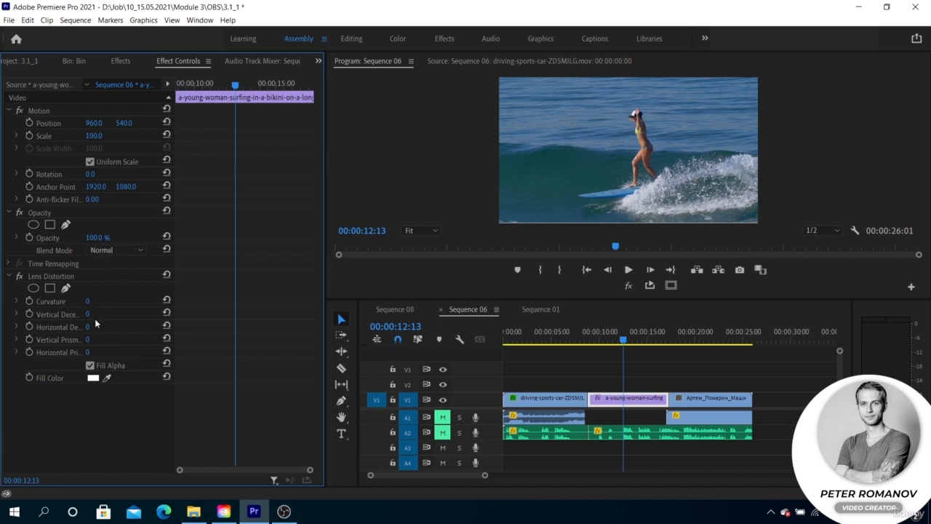
{"action": "left_click_drag", "start_coordinate": [87, 300], "coordinate": [108, 301]}
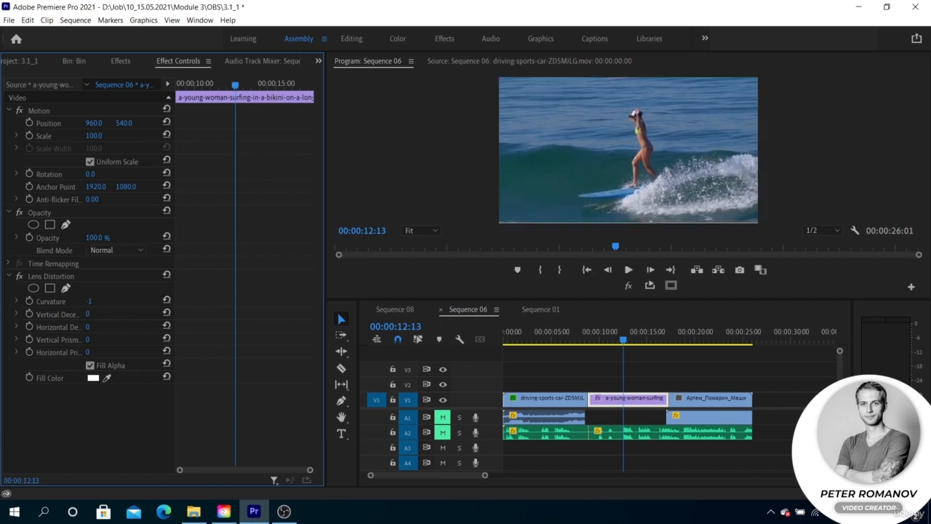
Step: Remove the Lens Distortion effect from the surfing clip
{"action": "left_click", "coordinate": [83, 273]}
{"action": "key", "text": "Delete"}
Step: Apply the Mirror effect to the surfing clip and set its Reflection Center X to about 3469
{"action": "left_click", "coordinate": [118, 60]}
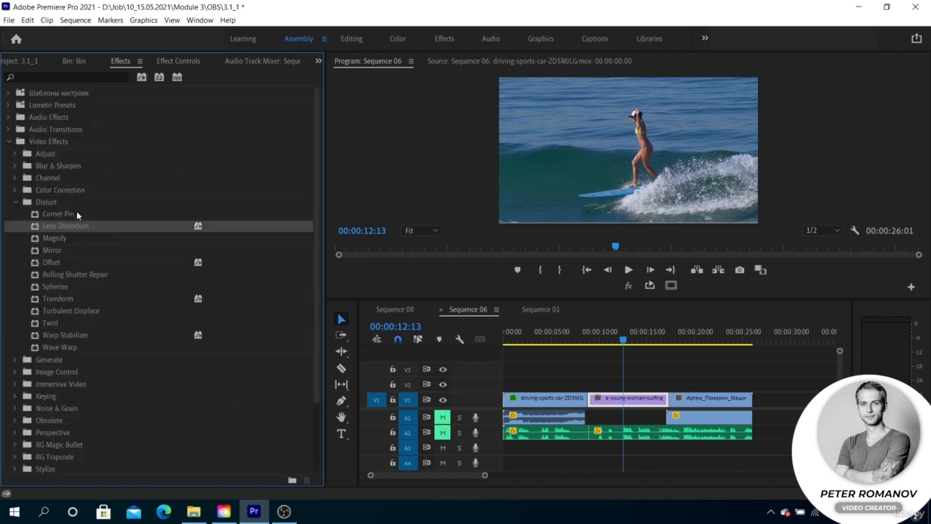
{"action": "left_click", "coordinate": [78, 251]}
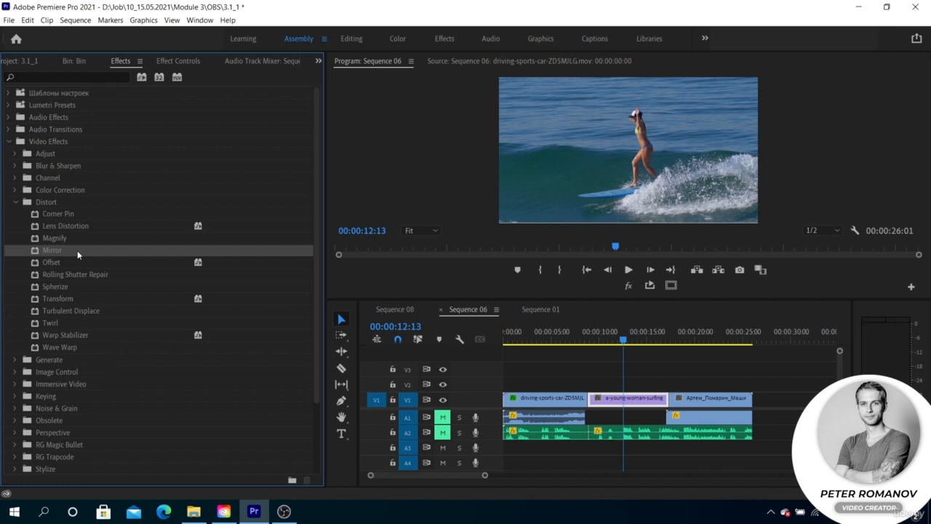
{"action": "left_click", "coordinate": [184, 62]}
{"action": "left_click_drag", "start_coordinate": [125, 301], "coordinate": [2, 301]}
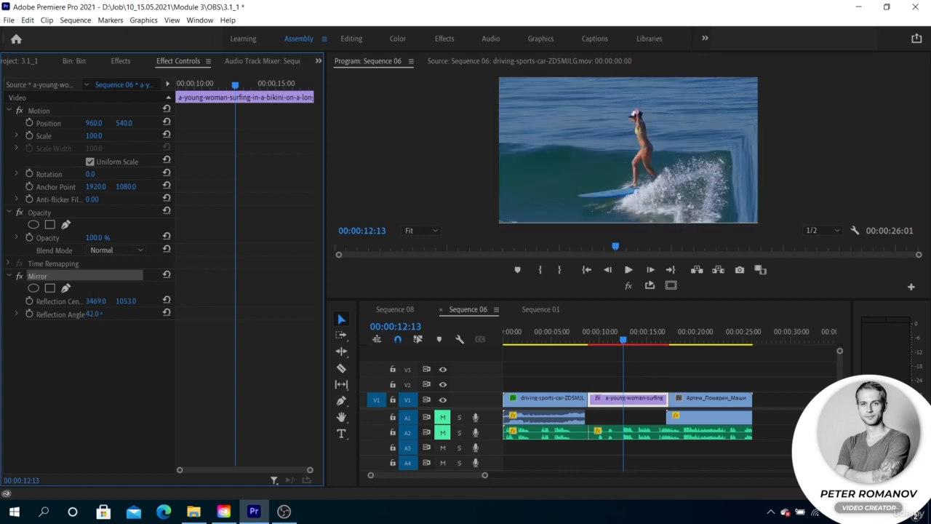
Step: Keyframe the Mirror's Reflection Center, then add a later keyframe moving its X to about 2090
{"action": "left_click", "coordinate": [29, 300]}
{"action": "left_click", "coordinate": [239, 86]}
{"action": "left_click_drag", "start_coordinate": [238, 86], "coordinate": [256, 87]}
{"action": "left_click_drag", "start_coordinate": [95, 301], "coordinate": [8, 301]}
Step: Play back the animated Mirror effect on the surfing clip
{"action": "left_click_drag", "start_coordinate": [615, 338], "coordinate": [602, 339]}
{"action": "key", "text": "space"}
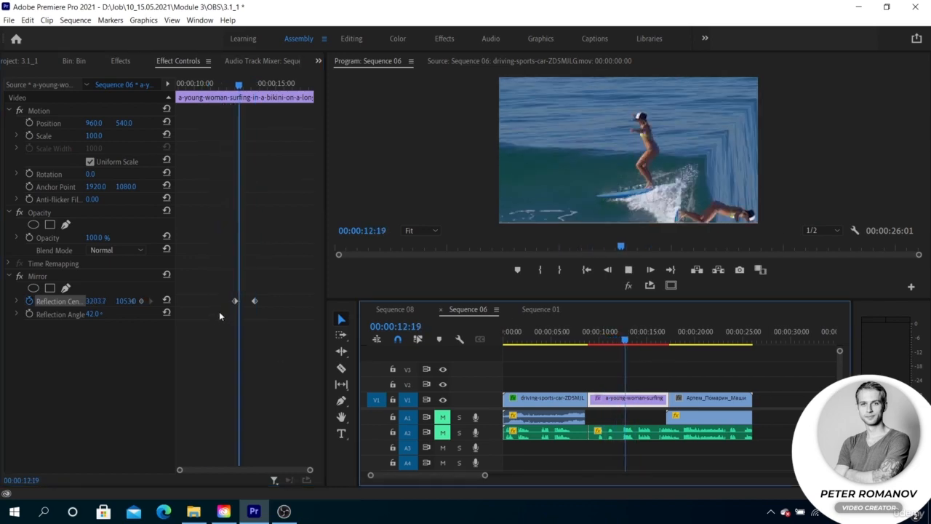
{"action": "key", "text": "space"}
Step: Delete the Mirror effect from the surfing clip
{"action": "left_click", "coordinate": [92, 276]}
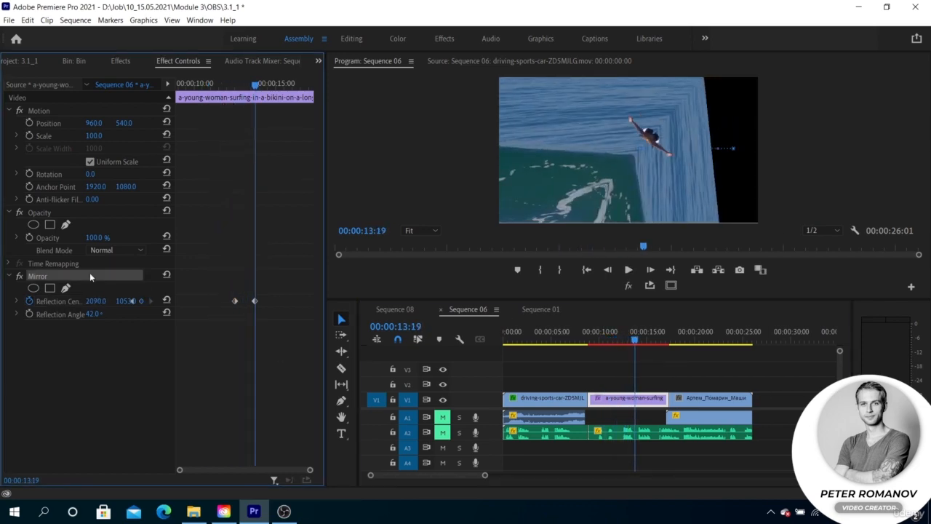
{"action": "key", "text": "Delete"}
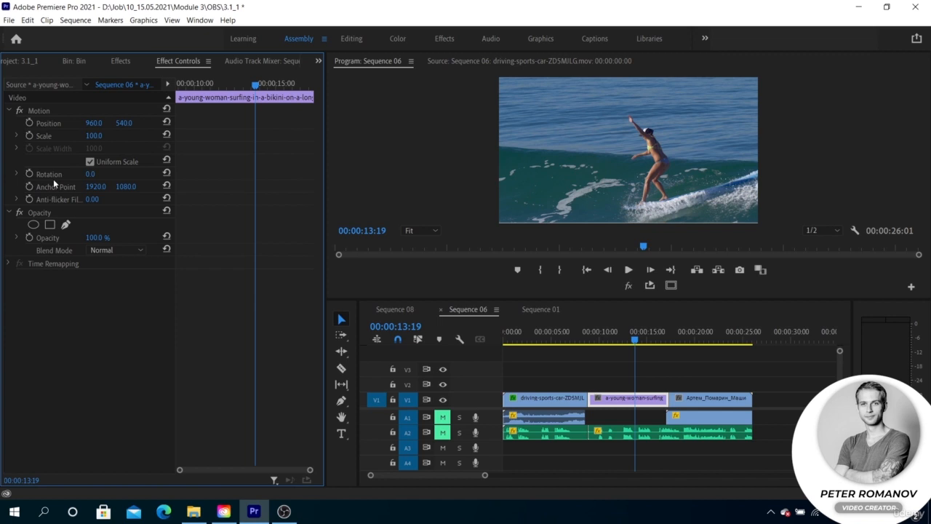
Step: Apply the Offset effect to the surfing clip and drag its Shift Center X to about 2920
{"action": "left_click", "coordinate": [121, 61]}
{"action": "left_click", "coordinate": [81, 260]}
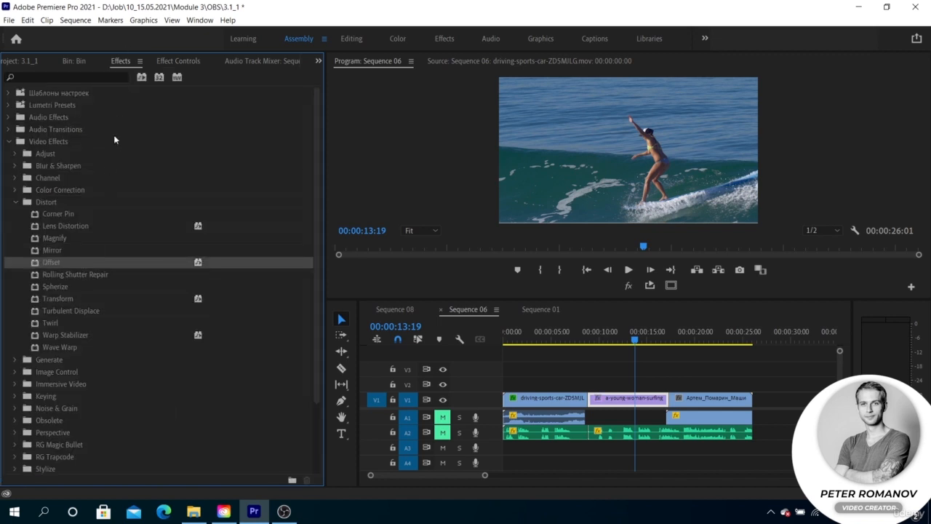
{"action": "left_click", "coordinate": [166, 61]}
{"action": "left_click", "coordinate": [48, 276]}
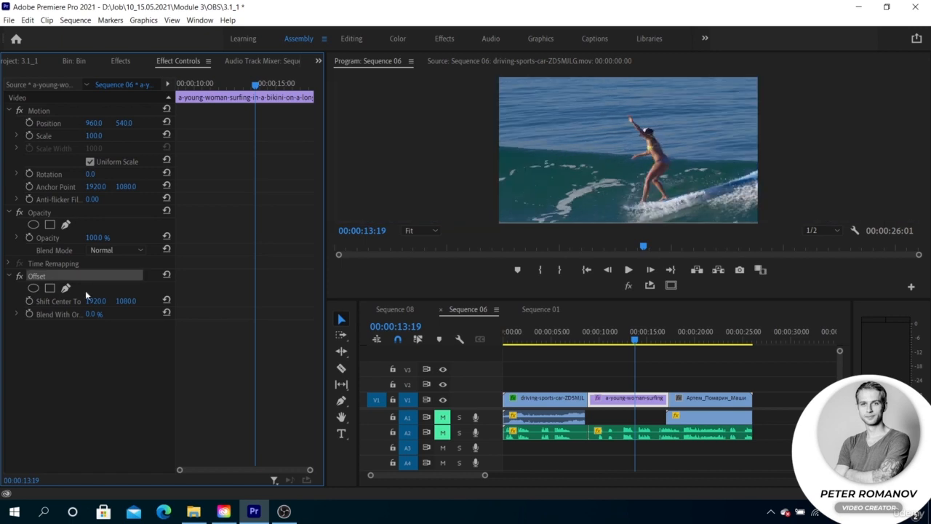
{"action": "mouse_move", "coordinate": [98, 301]}
{"action": "left_mouse_down"}
{"action": "mouse_move", "coordinate": [320, 301]}
{"action": "mouse_move", "coordinate": [98, 301]}
{"action": "left_mouse_up"}
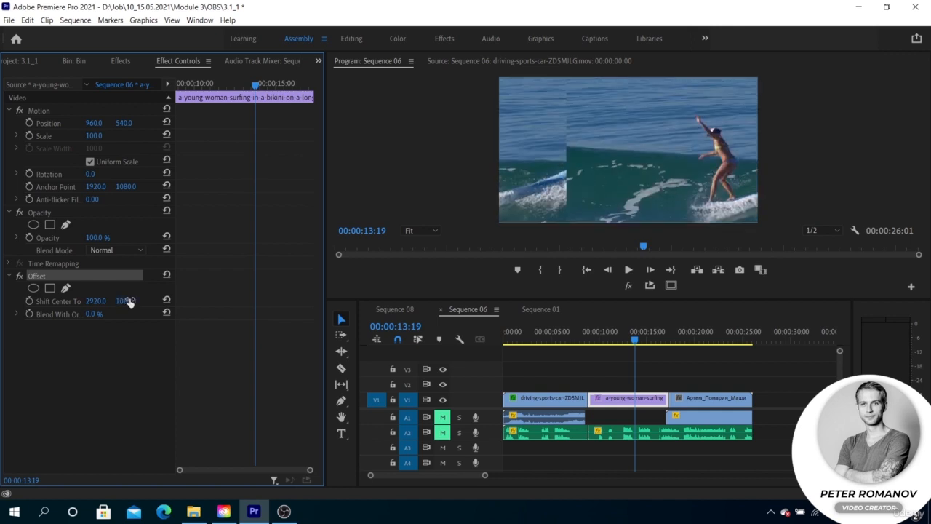
Step: Play back the offset clip briefly and undo the Shift Center change
{"action": "key", "text": "space"}
{"action": "key", "text": "space"}
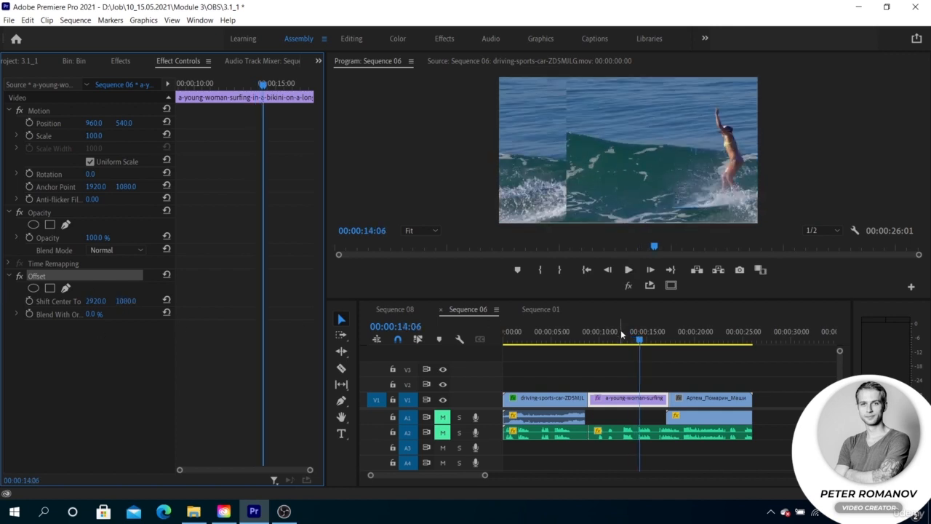
{"action": "key", "text": "ctrl+z"}
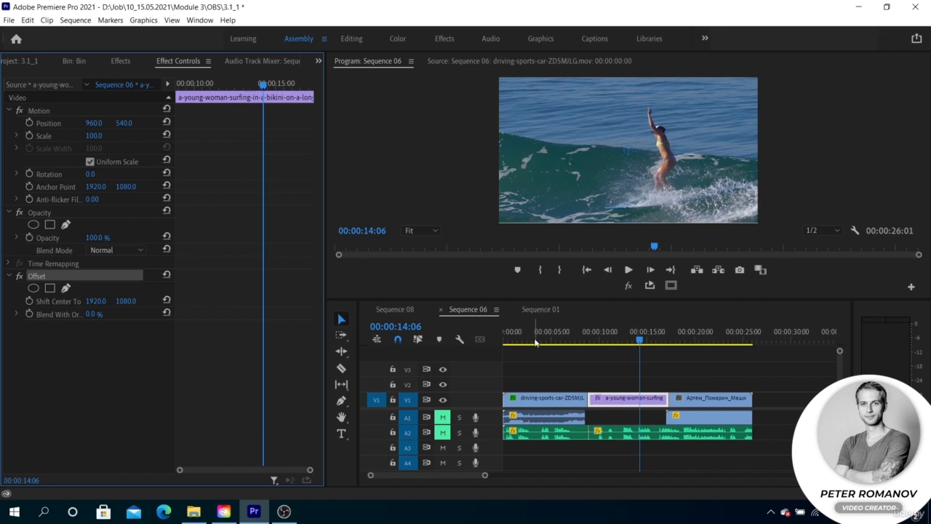
Step: Keyframe the Offset's Shift Center, then add a later keyframe with its X set to 480
{"action": "left_click", "coordinate": [29, 300]}
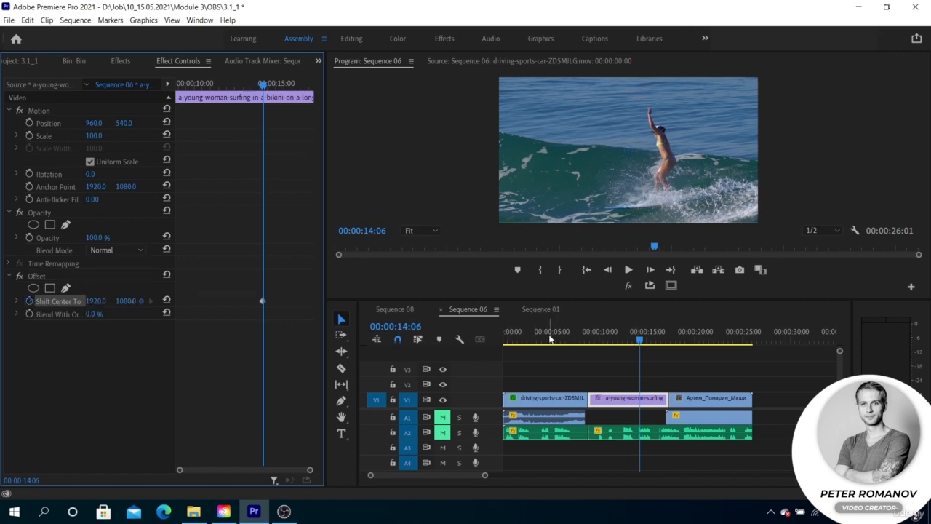
{"action": "key", "text": "space"}
{"action": "key", "text": "space"}
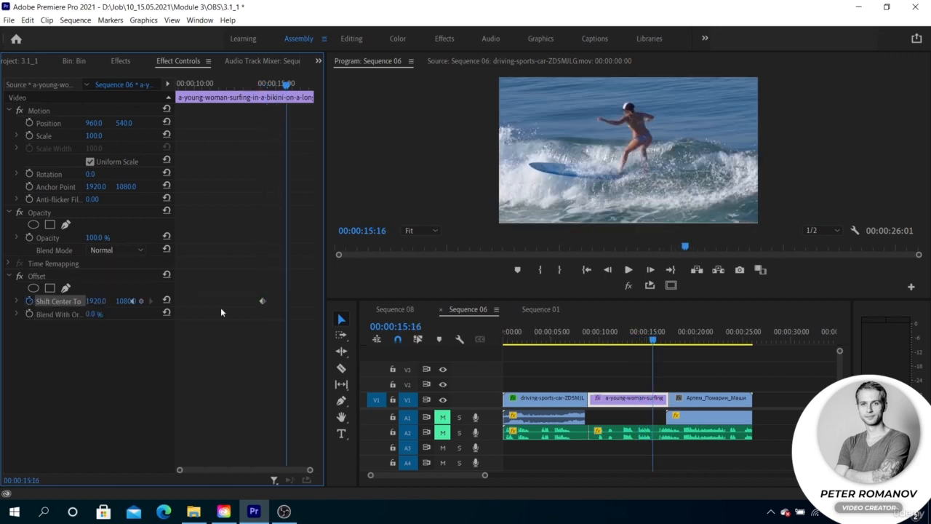
{"action": "left_click", "coordinate": [96, 301]}
{"action": "type", "text": "480"}
{"action": "key", "text": "Return"}
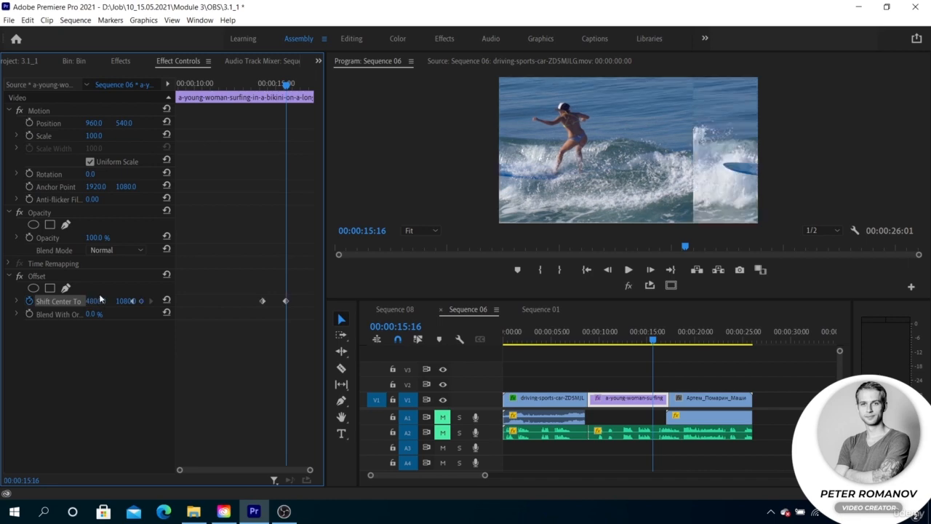
Step: Play back the animated Offset on the surfing clip
{"action": "left_click", "coordinate": [623, 339]}
{"action": "key", "text": "space"}
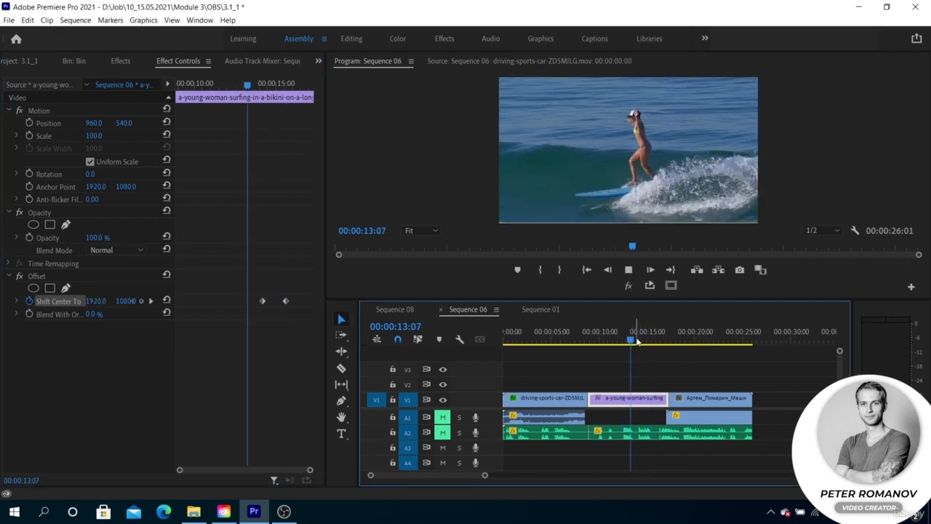
{"action": "key", "text": "space"}
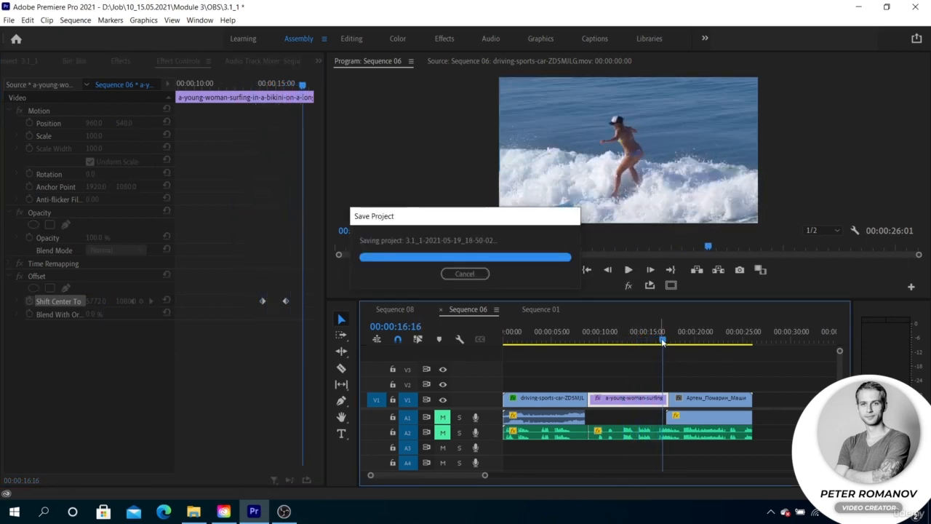
Step: Set the first Shift Center keyframe to Ease In and the second to Ease Out, then preview it
{"action": "left_click_drag", "start_coordinate": [661, 340], "coordinate": [639, 340]}
{"action": "right_click", "coordinate": [261, 299]}
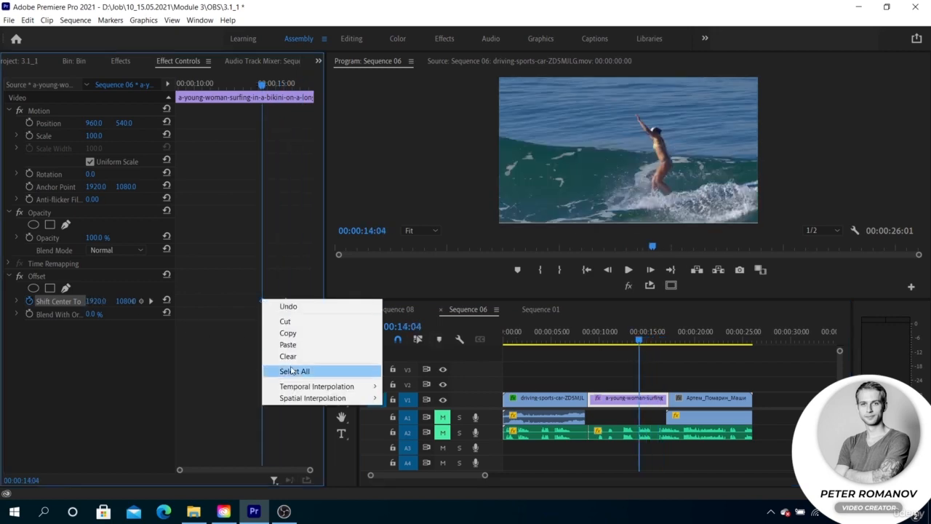
{"action": "mouse_move", "coordinate": [360, 388]}
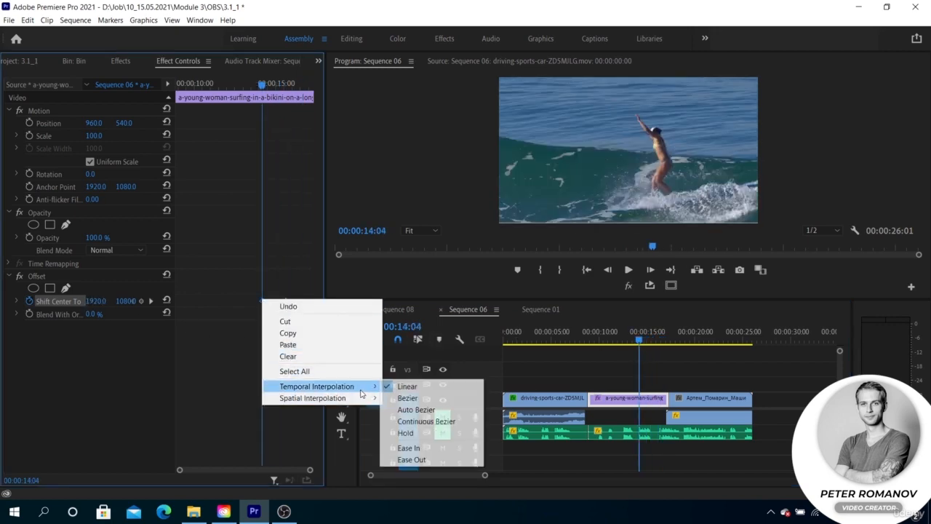
{"action": "left_click", "coordinate": [410, 451]}
{"action": "right_click", "coordinate": [285, 300]}
{"action": "left_click", "coordinate": [445, 459]}
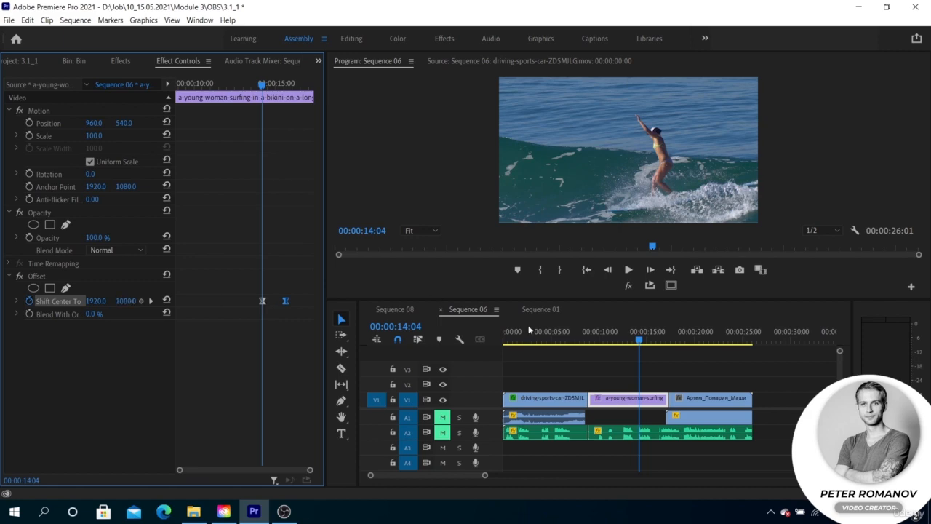
{"action": "key", "text": "space"}
{"action": "key", "text": "space"}
Step: Place an Adjustment Layer from the bin on track V2 above the surfing clip
{"action": "left_click", "coordinate": [66, 64]}
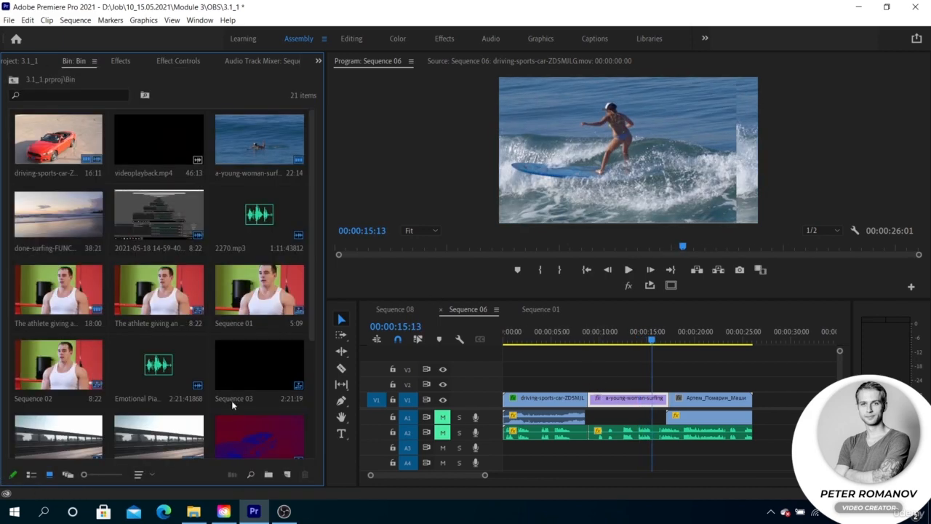
{"action": "scroll", "coordinate": [232, 404], "scroll_direction": "down", "scroll_amount": 5}
{"action": "left_click_drag", "start_coordinate": [244, 349], "coordinate": [617, 393]}
{"action": "left_click", "coordinate": [620, 334]}
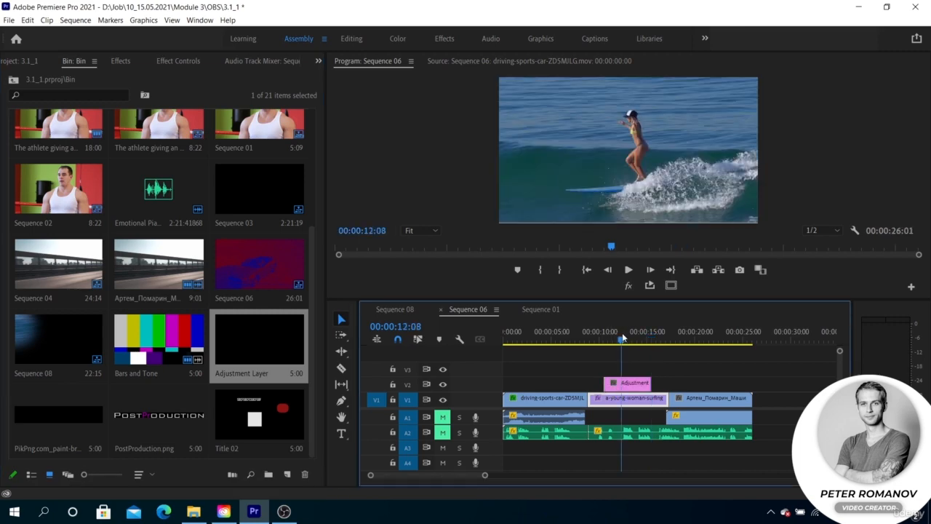
Step: Copy the Offset effect from the surfing clip and paste it onto the adjustment layer
{"action": "left_click", "coordinate": [181, 60]}
{"action": "key", "text": "ctrl+c"}
{"action": "left_click", "coordinate": [637, 386]}
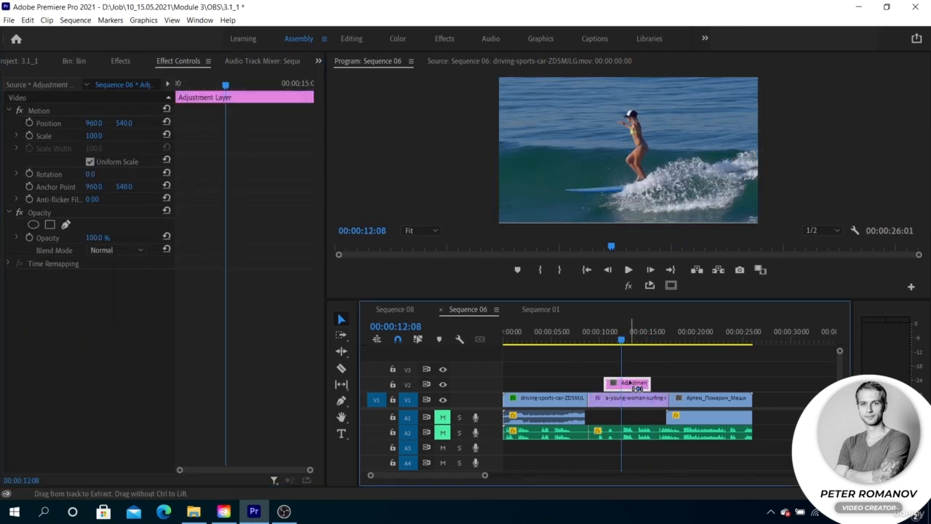
{"action": "key", "text": "ctrl+v"}
Step: Delete the Offset effect from the surfing clip
{"action": "left_click", "coordinate": [613, 397]}
{"action": "left_click", "coordinate": [114, 275]}
{"action": "key", "text": "Delete"}
Step: Delete the Tint effect from the car clip
{"action": "left_click", "coordinate": [539, 398]}
{"action": "left_click", "coordinate": [38, 275]}
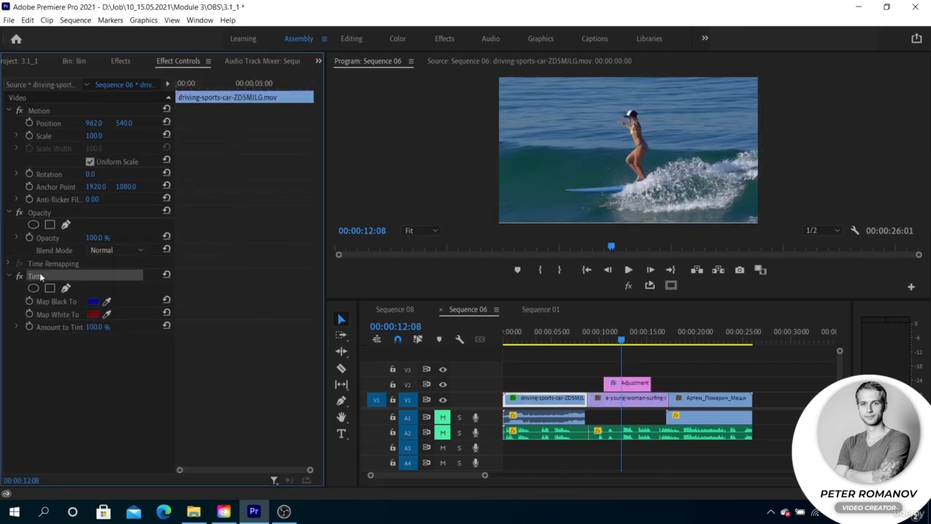
{"action": "key", "text": "Delete"}
Step: Move the adjustment layer left so it spans the cut between the car and surfing clips
{"action": "left_click_drag", "start_coordinate": [626, 383], "coordinate": [588, 383]}
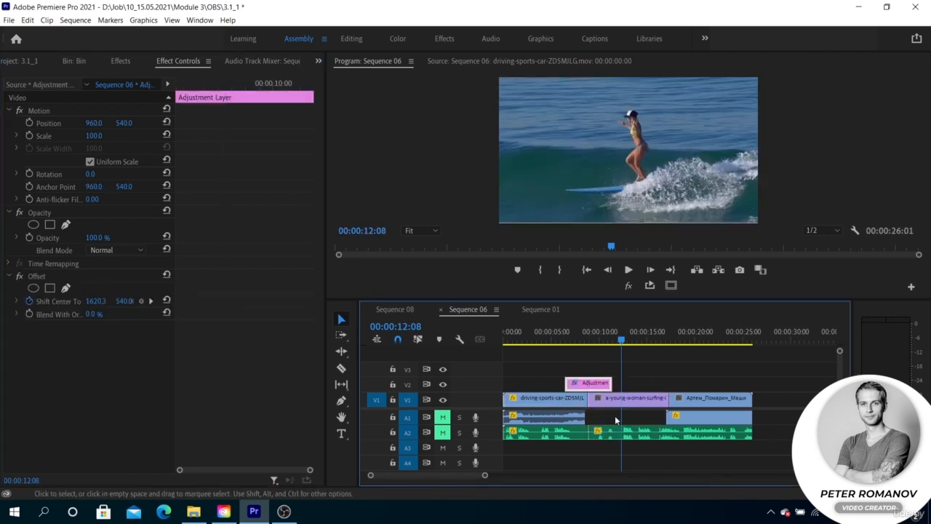
{"action": "key", "text": "Up"}
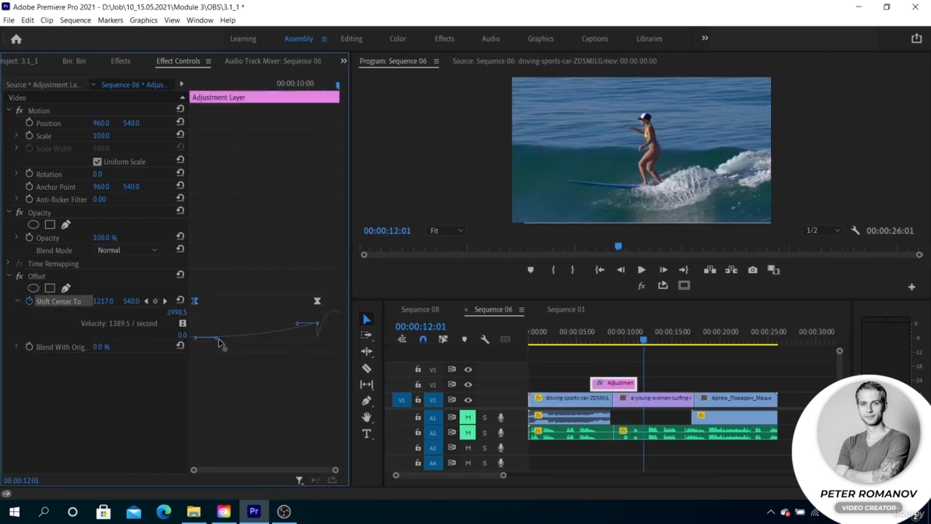
Step: Reshape the Shift Center velocity curve by dragging its keyframe handles, and play back the transition
{"action": "left_click_drag", "start_coordinate": [216, 338], "coordinate": [239, 338]}
{"action": "left_click_drag", "start_coordinate": [297, 323], "coordinate": [274, 337]}
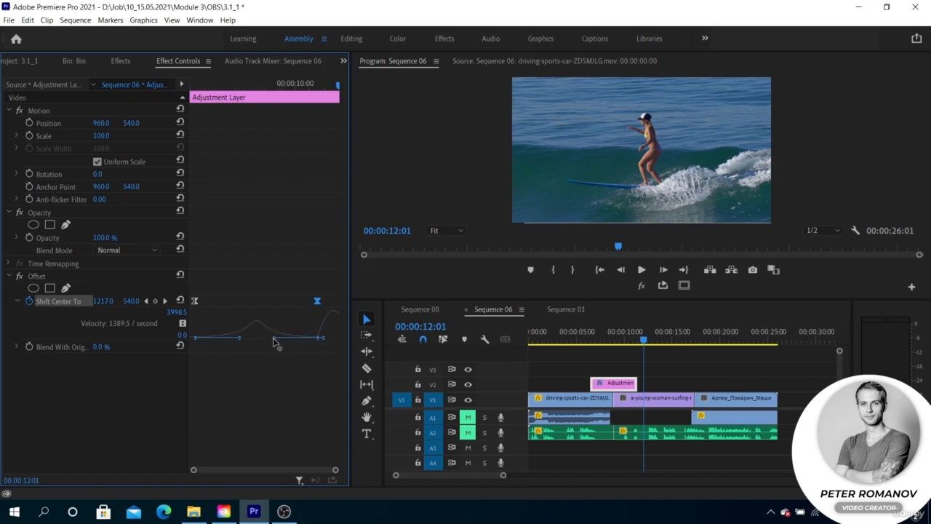
{"action": "left_click", "coordinate": [595, 342]}
{"action": "key", "text": "space"}
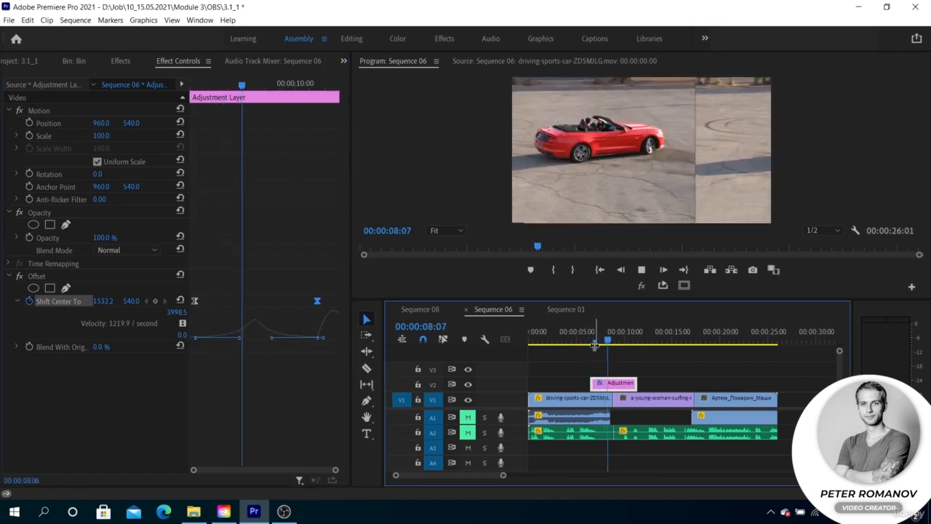
{"action": "key", "text": "space"}
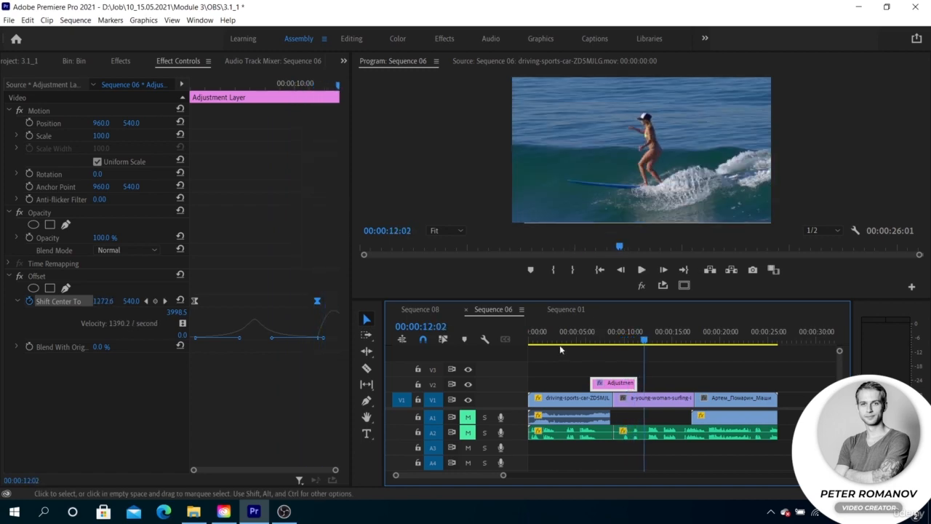
Step: Apply the Gaussian Blur effect to the adjustment layer
{"action": "left_click", "coordinate": [121, 62]}
{"action": "left_click", "coordinate": [14, 165]}
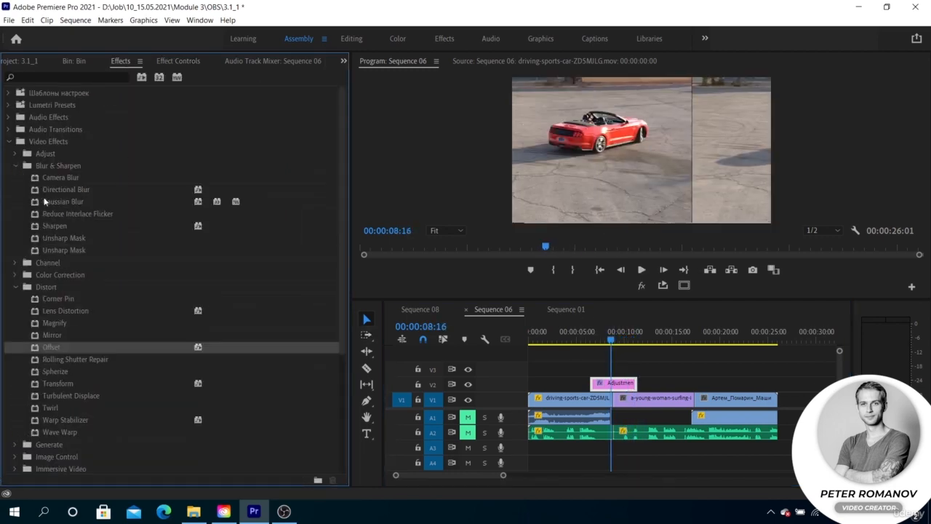
{"action": "left_click", "coordinate": [49, 202]}
{"action": "left_click", "coordinate": [179, 61]}
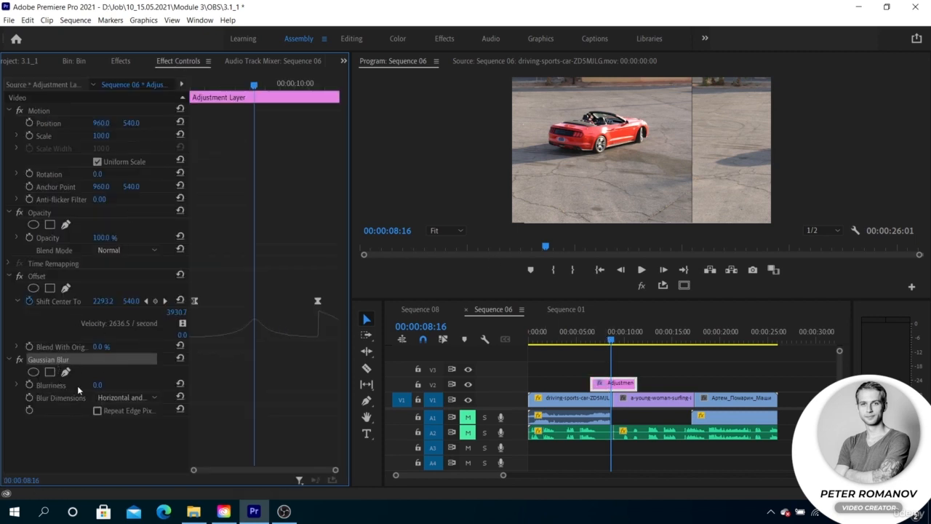
Step: Keyframe Blurriness at 0, add a middle keyframe at 85 and an end keyframe back at 0
{"action": "left_click_drag", "start_coordinate": [97, 385], "coordinate": [106, 385]}
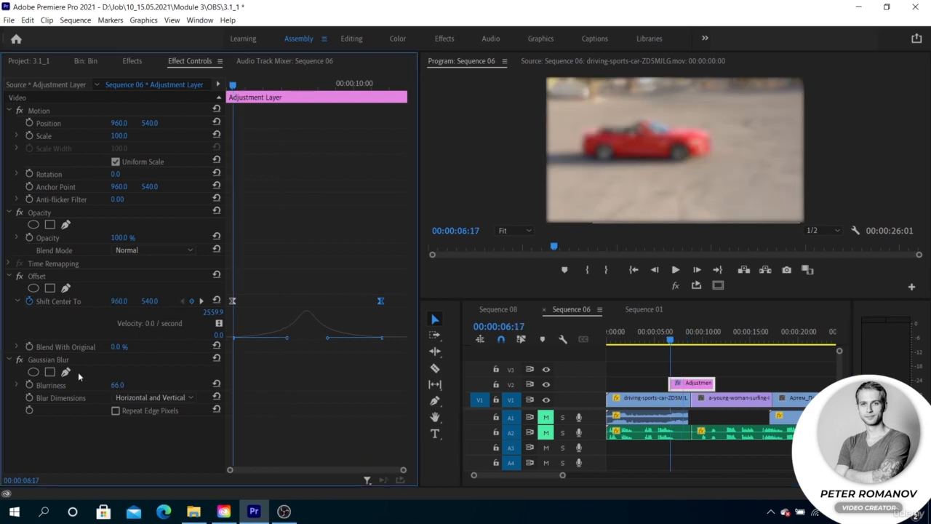
{"action": "left_click_drag", "start_coordinate": [117, 384], "coordinate": [80, 385]}
{"action": "left_click", "coordinate": [29, 385]}
{"action": "mouse_move", "coordinate": [306, 85]}
{"action": "left_mouse_down"}
{"action": "mouse_move", "coordinate": [264, 85]}
{"action": "mouse_move", "coordinate": [306, 98]}
{"action": "left_mouse_up"}
{"action": "left_click_drag", "start_coordinate": [117, 385], "coordinate": [158, 385]}
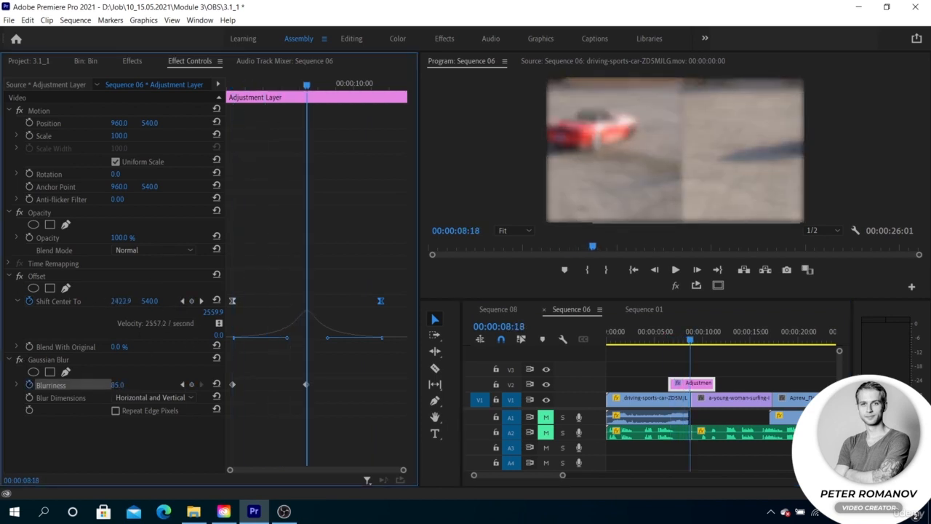
{"action": "left_click_drag", "start_coordinate": [307, 86], "coordinate": [383, 85]}
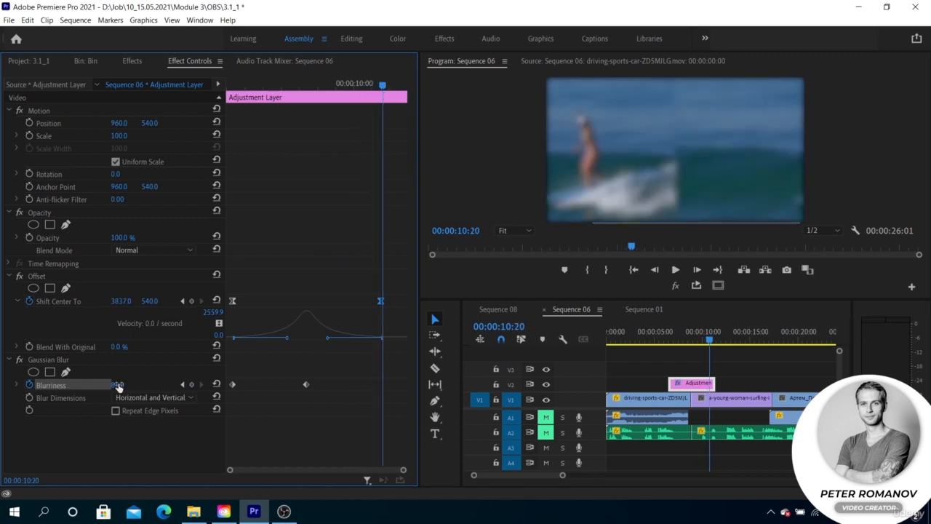
{"action": "left_click_drag", "start_coordinate": [119, 385], "coordinate": [80, 385]}
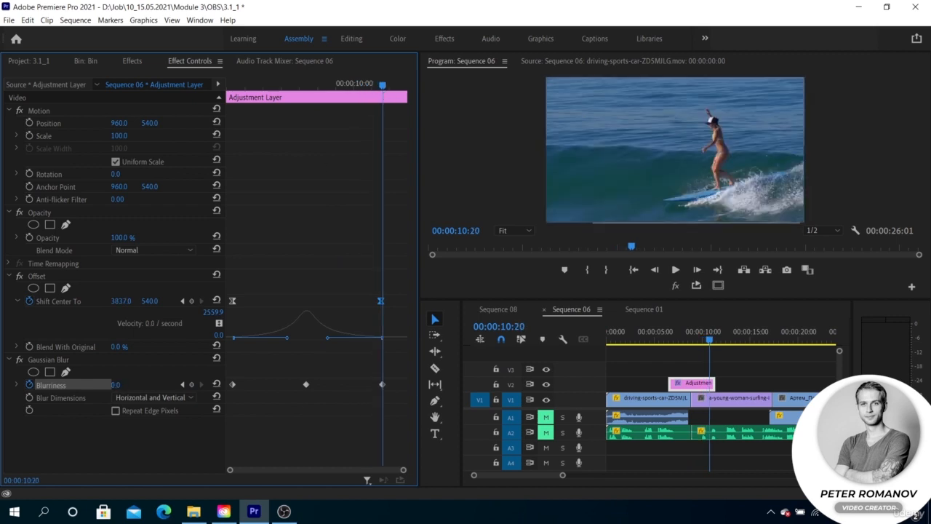
Step: Set the first Blurriness keyframe to Ease Out and the middle and last keyframes to Ease In
{"action": "right_click", "coordinate": [235, 380]}
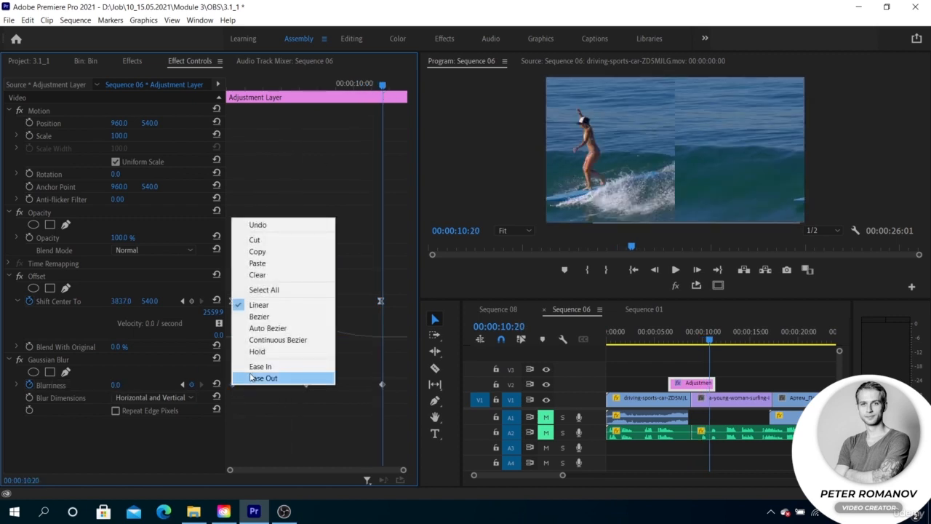
{"action": "left_click", "coordinate": [255, 378]}
{"action": "right_click", "coordinate": [306, 384]}
{"action": "left_click", "coordinate": [338, 365]}
{"action": "right_click", "coordinate": [382, 384]}
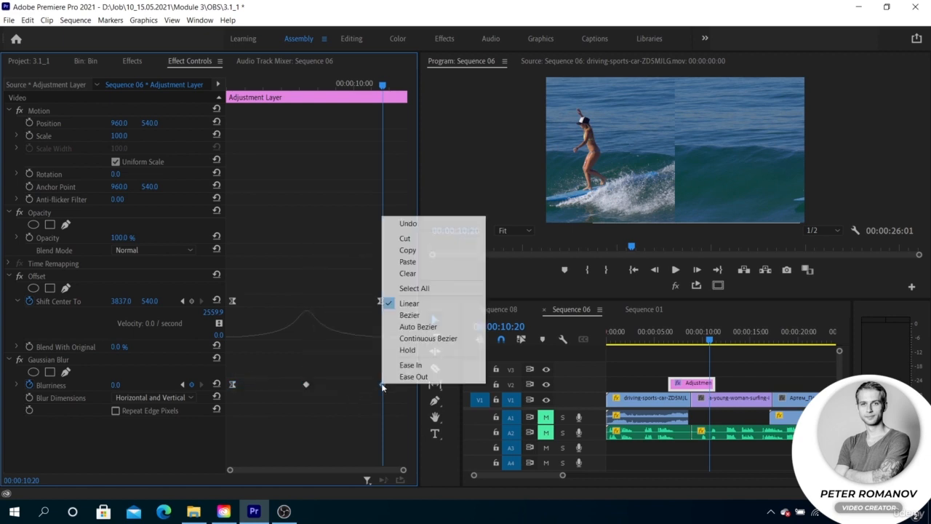
{"action": "left_click", "coordinate": [410, 365]}
Step: Expand the Blurriness graph, adjust its curve handle, and play back the blurred transition
{"action": "left_click", "coordinate": [17, 385]}
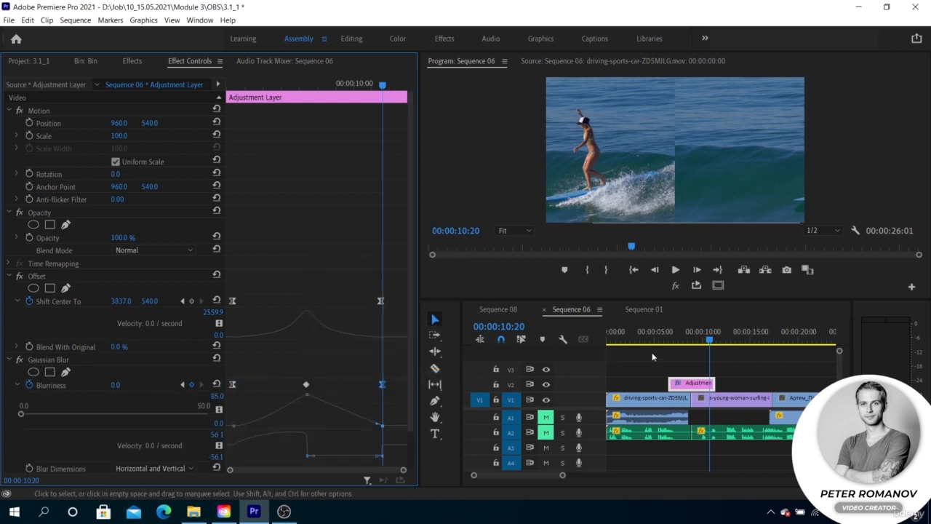
{"action": "left_click", "coordinate": [672, 338]}
{"action": "left_click_drag", "start_coordinate": [378, 424], "coordinate": [344, 426]}
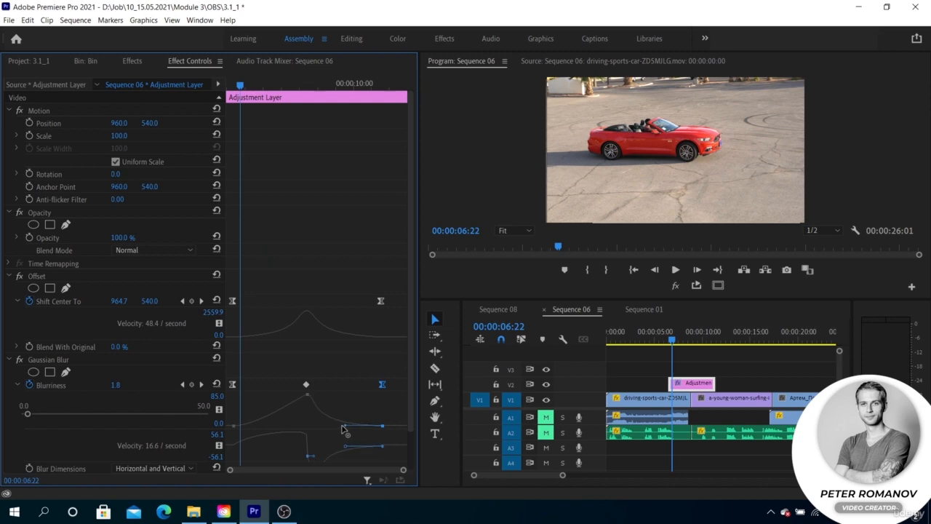
{"action": "left_click", "coordinate": [233, 426]}
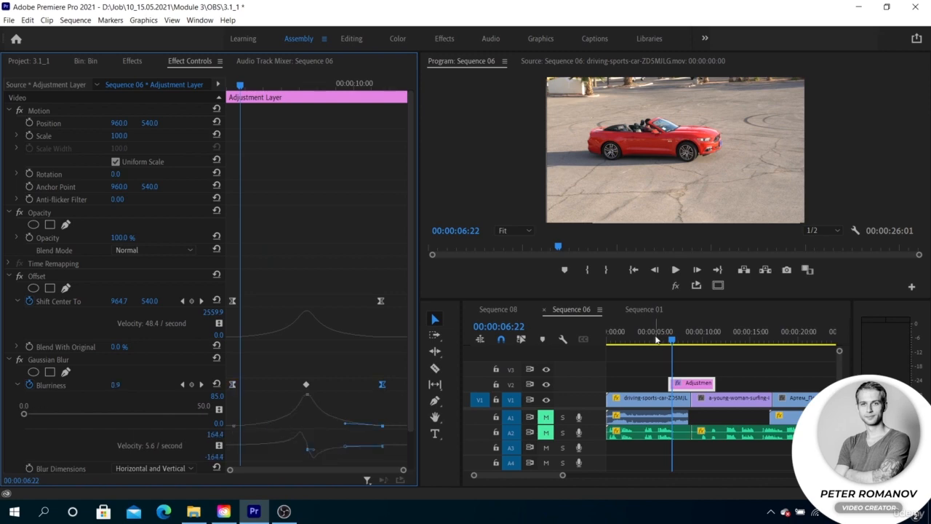
{"action": "key", "text": "space"}
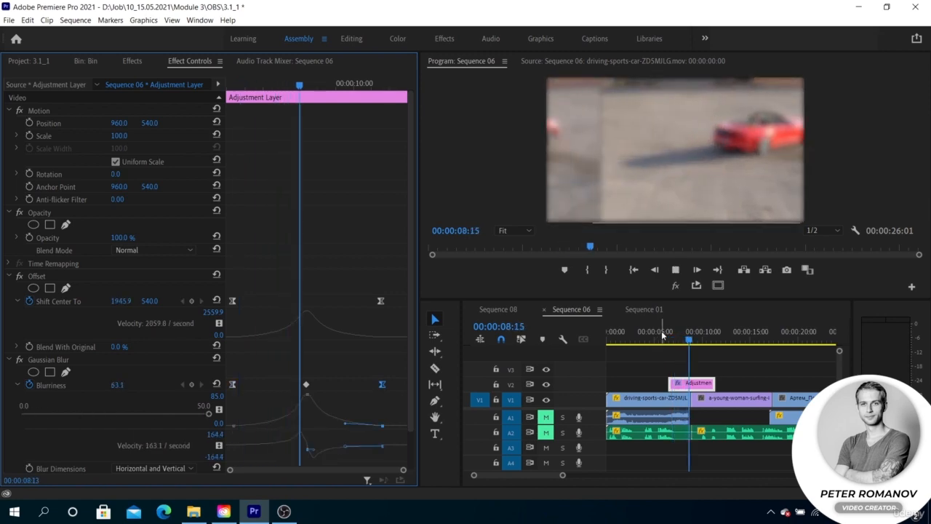
{"action": "key", "text": "space"}
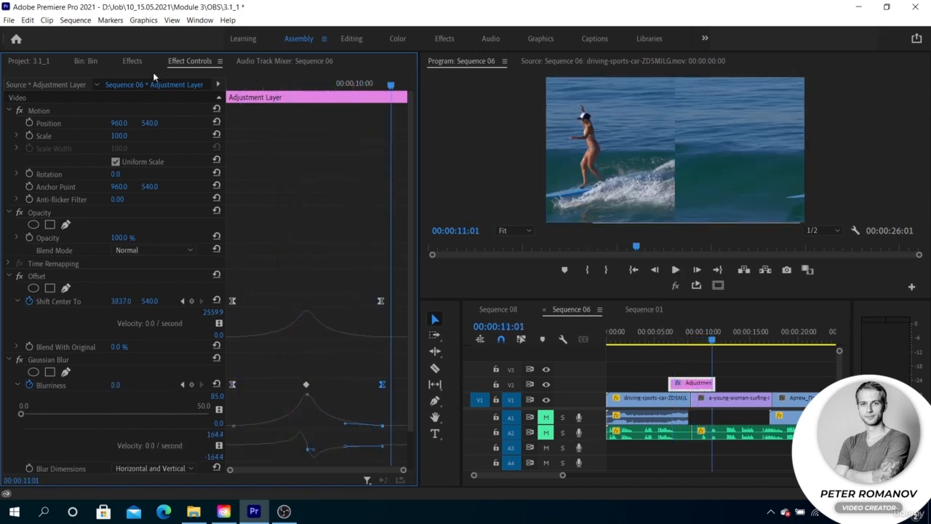
Step: Apply the Transform effect from the Distort group to the adjustment layer and save the project
{"action": "left_click", "coordinate": [133, 62]}
{"action": "scroll", "coordinate": [123, 240], "scroll_direction": "down", "scroll_amount": 2}
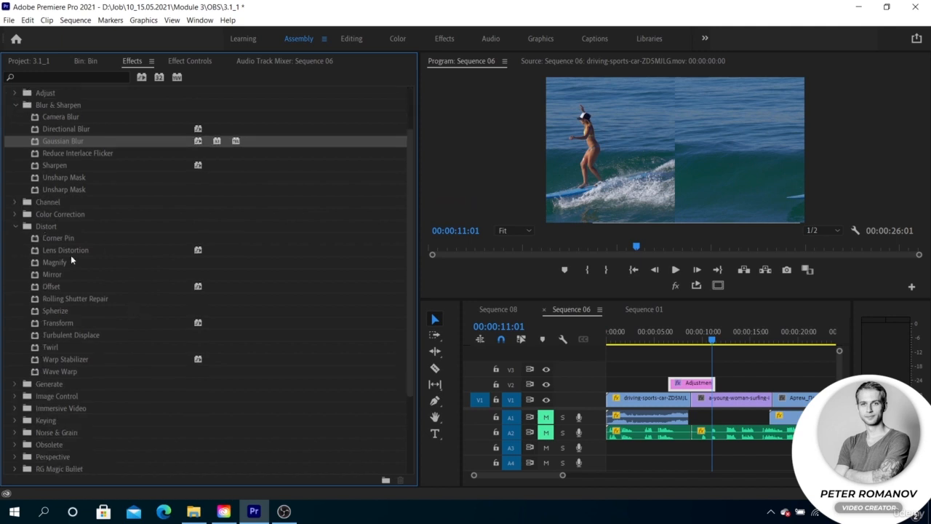
{"action": "left_click", "coordinate": [75, 323]}
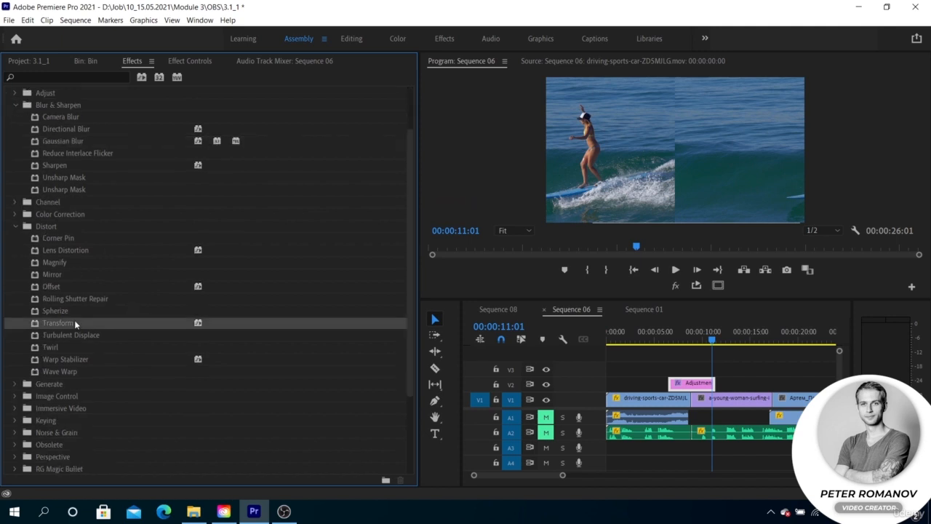
{"action": "key", "text": "ctrl+s"}
{"action": "left_click", "coordinate": [186, 61]}
{"action": "scroll", "coordinate": [82, 291], "scroll_direction": "down", "scroll_amount": 5}
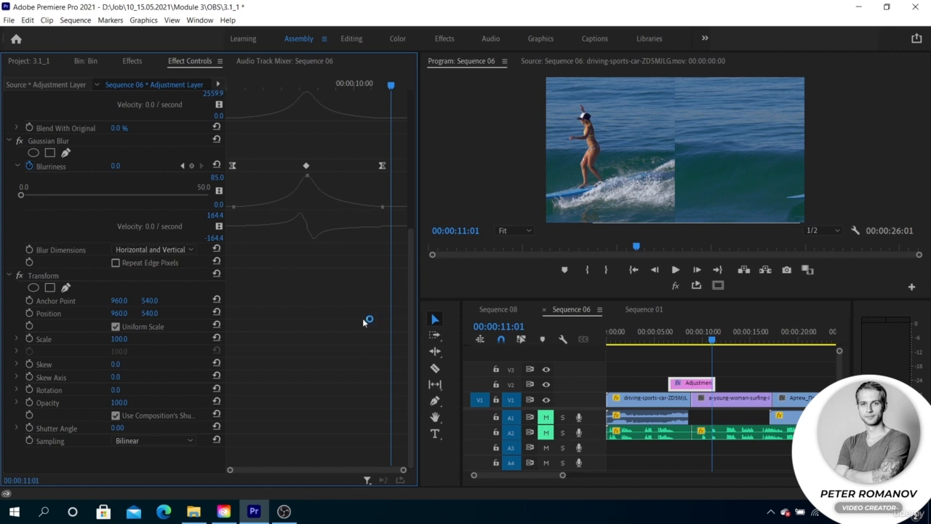
Step: Inspect the Transform settings and the clips at the start and end of the sequence
{"action": "left_click_drag", "start_coordinate": [410, 316], "coordinate": [408, 109]}
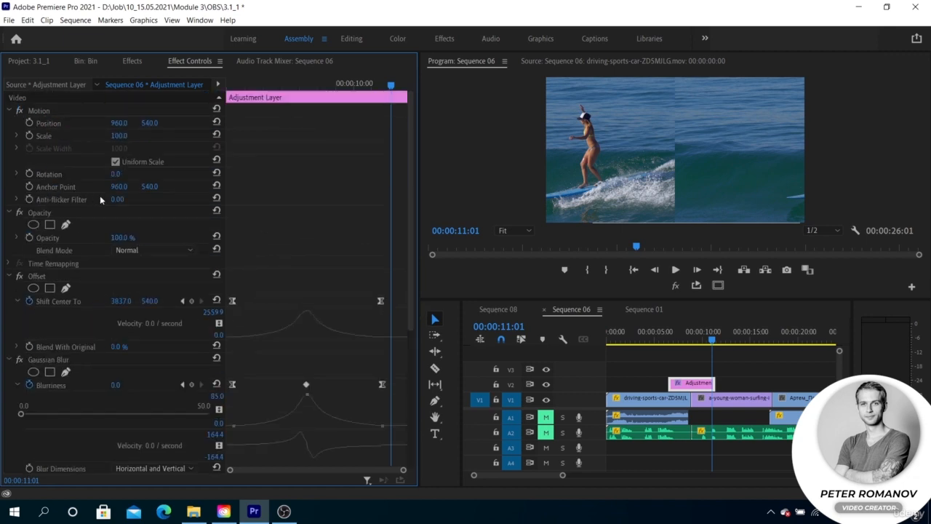
{"action": "scroll", "coordinate": [393, 291], "scroll_direction": "down", "scroll_amount": 5}
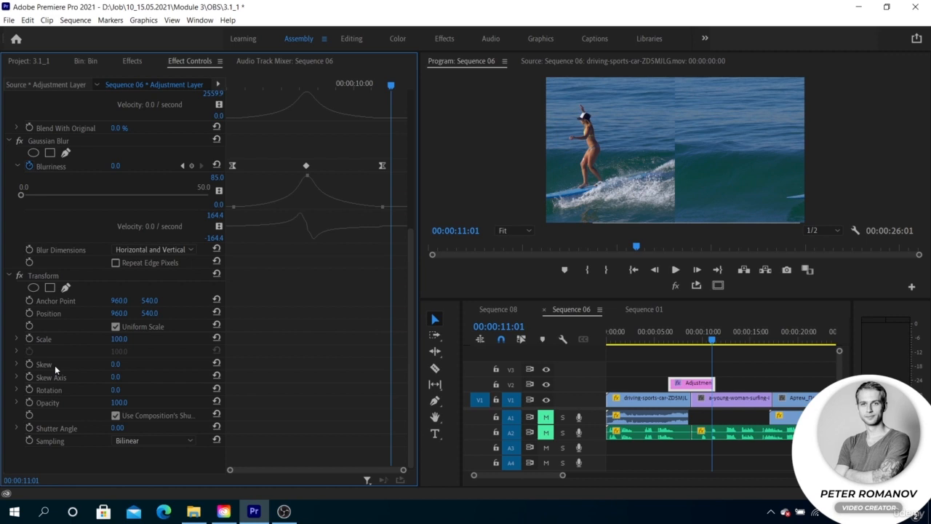
{"action": "left_click", "coordinate": [61, 281]}
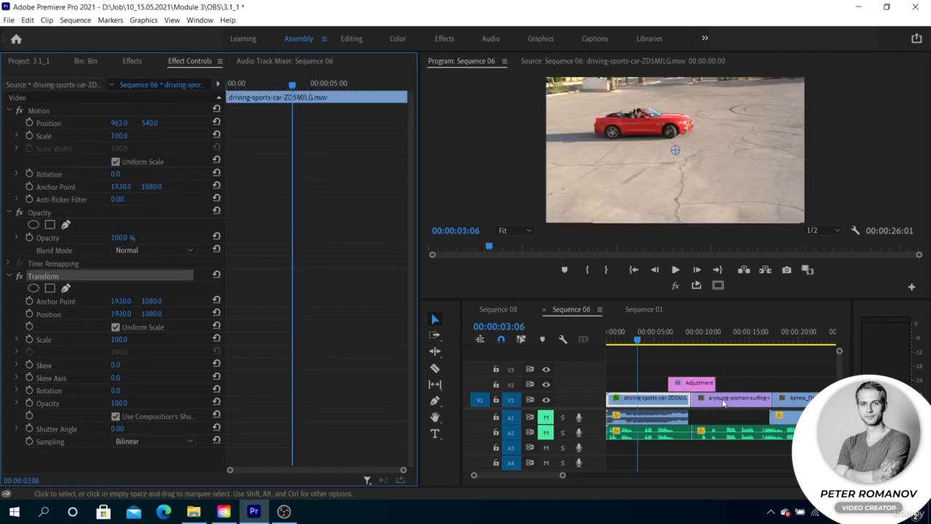
{"action": "left_click", "coordinate": [803, 336]}
{"action": "left_click", "coordinate": [799, 397]}
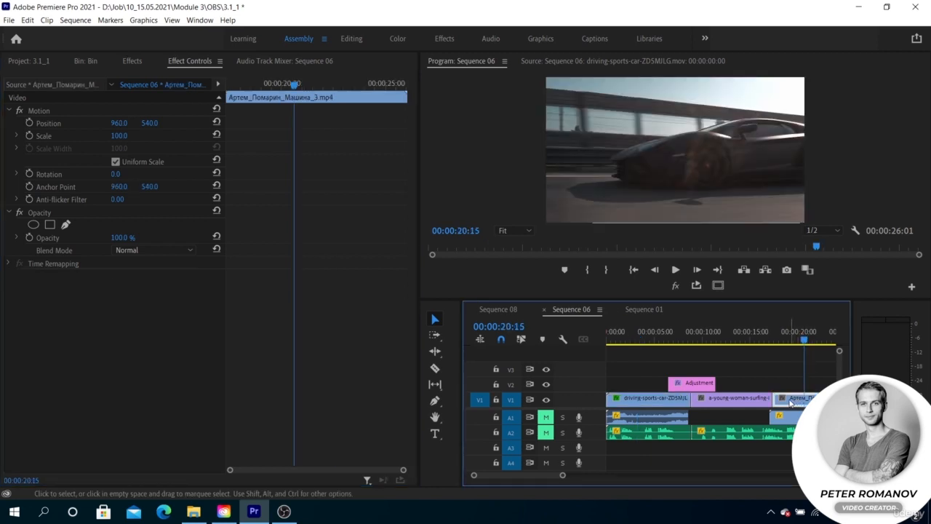
Step: Add a text graphic reading TEXT on the program monitor at about 2 seconds into the sequence
{"action": "left_click", "coordinate": [630, 336]}
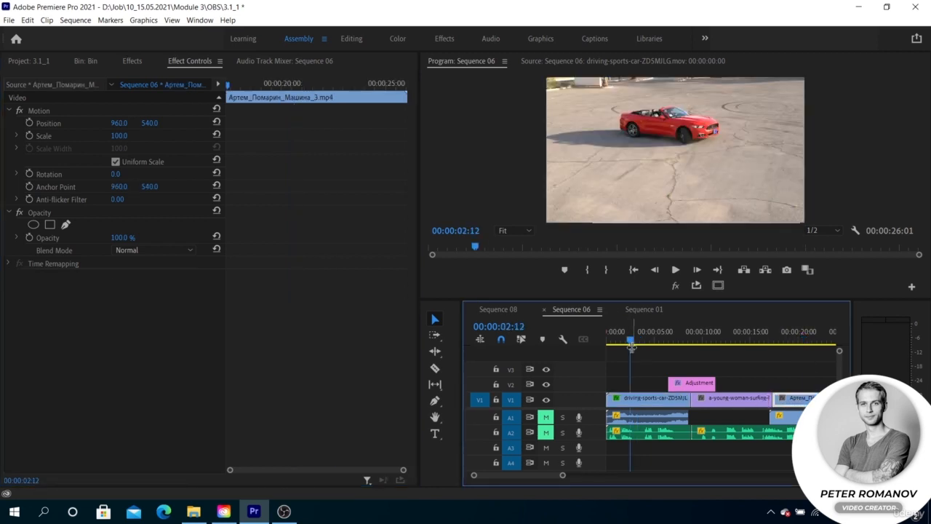
{"action": "left_click", "coordinate": [435, 433]}
{"action": "left_click", "coordinate": [616, 174]}
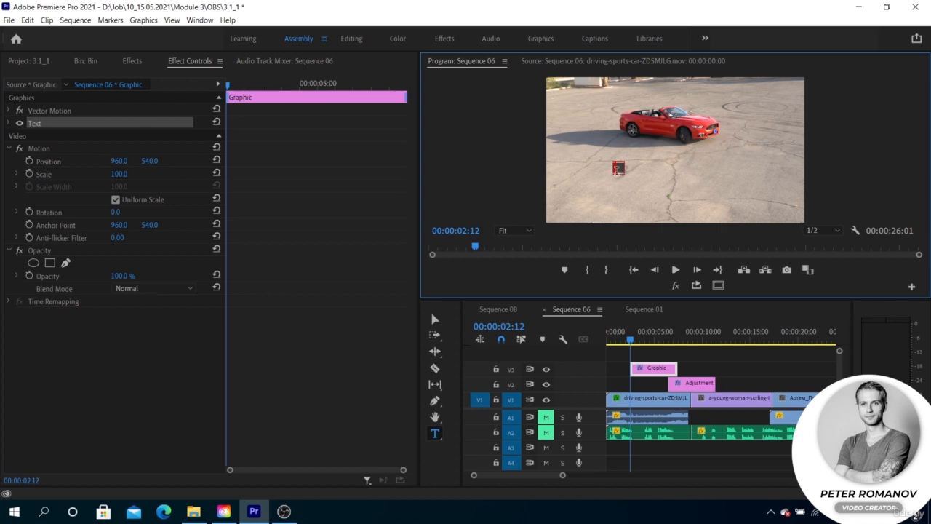
{"action": "type", "text": "TEXT"}
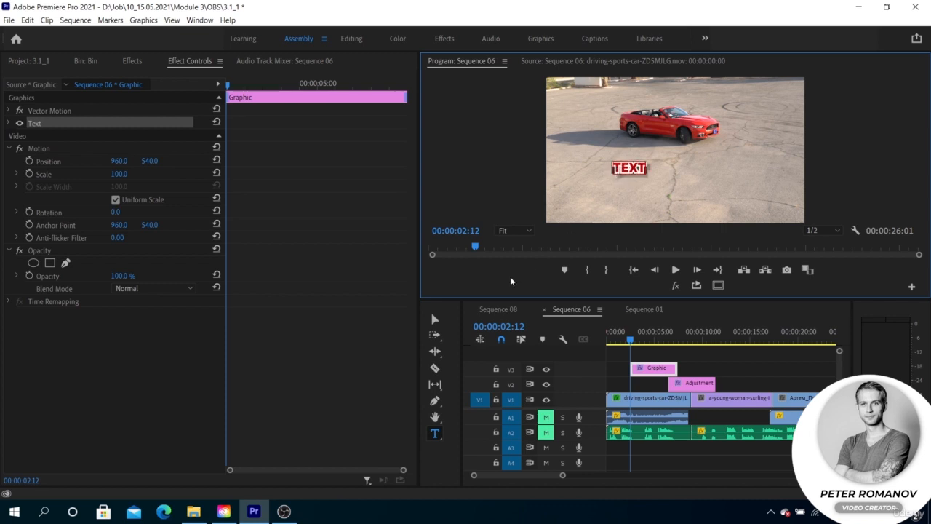
Step: Move the text clip to the start of the sequence and set the text's Scale to 175
{"action": "left_click", "coordinate": [617, 368]}
{"action": "left_click_drag", "start_coordinate": [634, 369], "coordinate": [619, 369]}
{"action": "left_click", "coordinate": [622, 369]}
{"action": "left_click", "coordinate": [8, 123]}
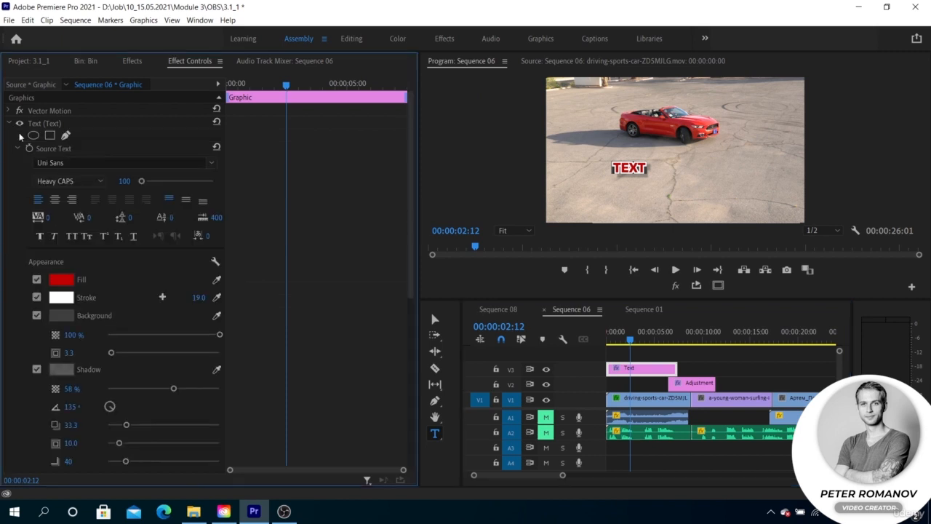
{"action": "scroll", "coordinate": [87, 287], "scroll_direction": "down", "scroll_amount": 10}
{"action": "scroll", "coordinate": [75, 339], "scroll_direction": "down", "scroll_amount": 1}
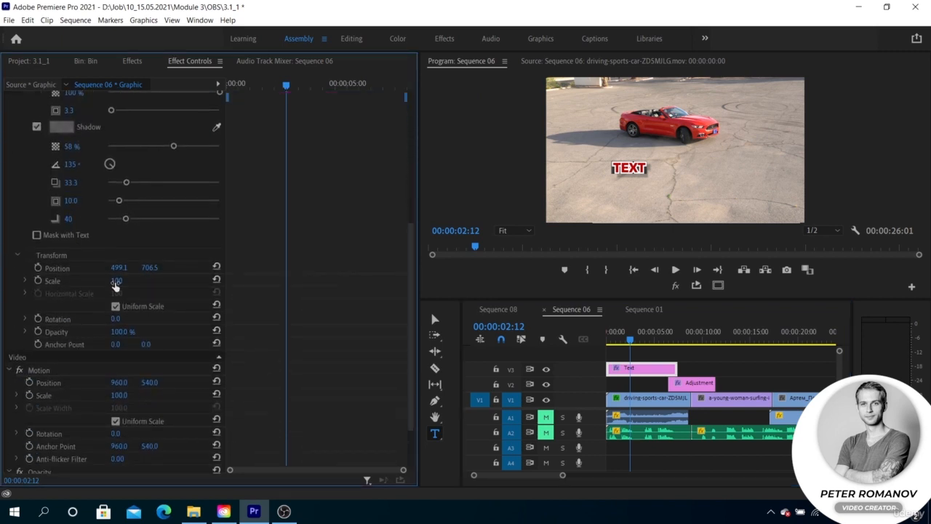
{"action": "mouse_move", "coordinate": [116, 281]}
{"action": "left_mouse_down"}
{"action": "mouse_move", "coordinate": [127, 281]}
{"action": "mouse_move", "coordinate": [116, 282]}
{"action": "left_mouse_up"}
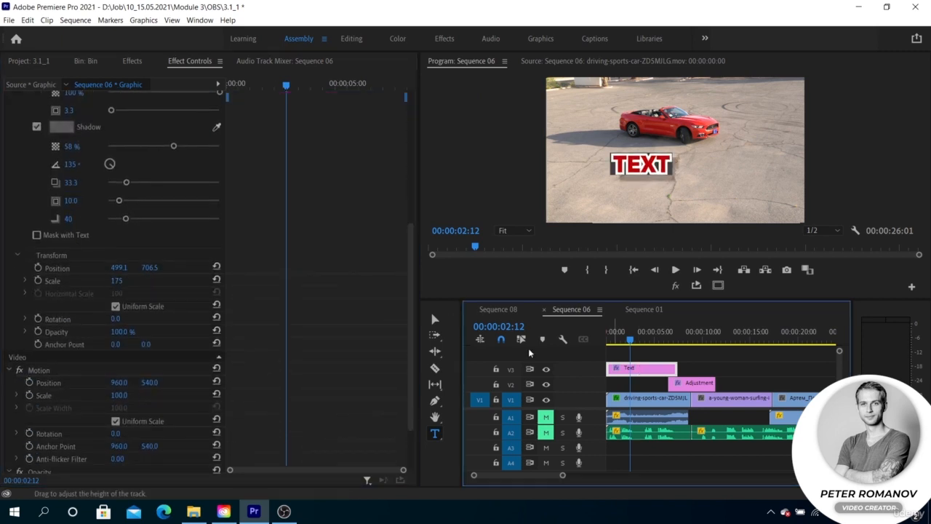
Step: Apply the Transform effect to the text clip
{"action": "key", "text": "shift+7"}
{"action": "left_click_drag", "start_coordinate": [82, 323], "coordinate": [640, 368]}
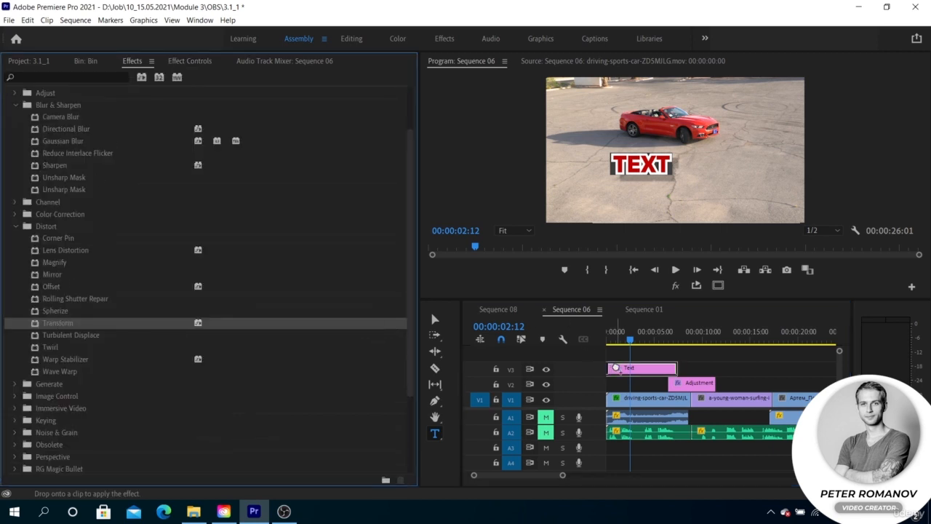
{"action": "left_click", "coordinate": [177, 60]}
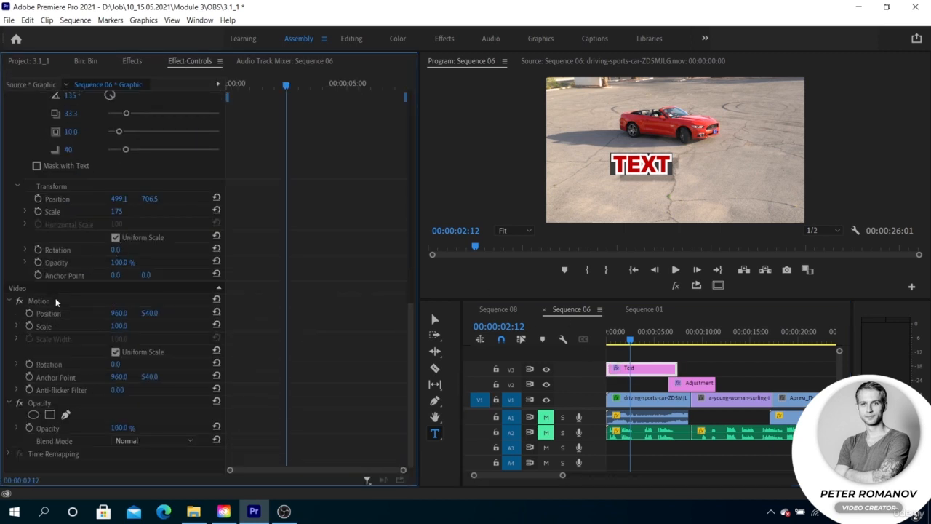
{"action": "scroll", "coordinate": [118, 236], "scroll_direction": "up", "scroll_amount": 6}
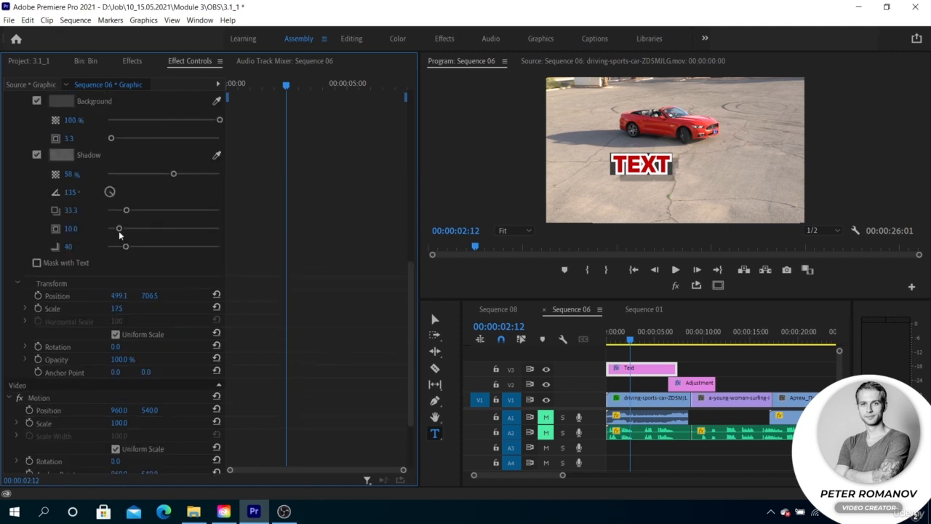
{"action": "scroll", "coordinate": [78, 210], "scroll_direction": "up", "scroll_amount": 5}
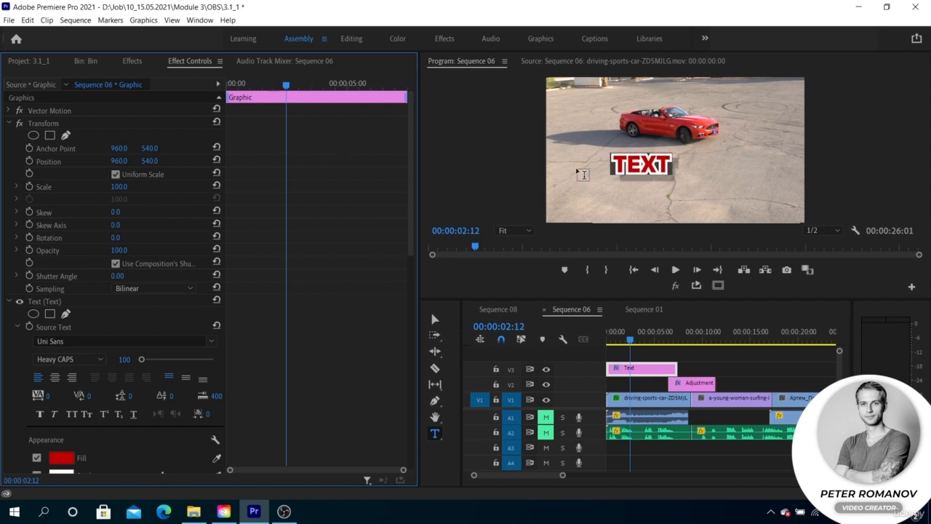
{"action": "left_click_drag", "start_coordinate": [411, 193], "coordinate": [396, 149]}
{"action": "scroll", "coordinate": [395, 308], "scroll_direction": "down", "scroll_amount": 10}
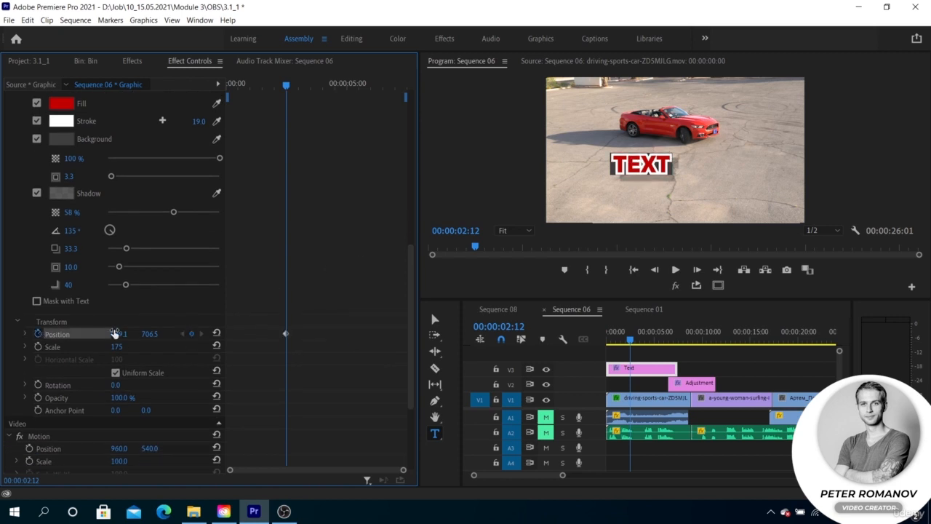
Step: Keyframe the text's own Position so it slides horizontally over about one second
{"action": "left_click_drag", "start_coordinate": [116, 334], "coordinate": [29, 333]}
{"action": "key", "text": "shift+Right"}
{"action": "key", "text": "shift+Right"}
{"action": "key", "text": "shift+Right"}
{"action": "key", "text": "shift+Right"}
{"action": "key", "text": "shift+Right"}
{"action": "key", "text": "shift+Right"}
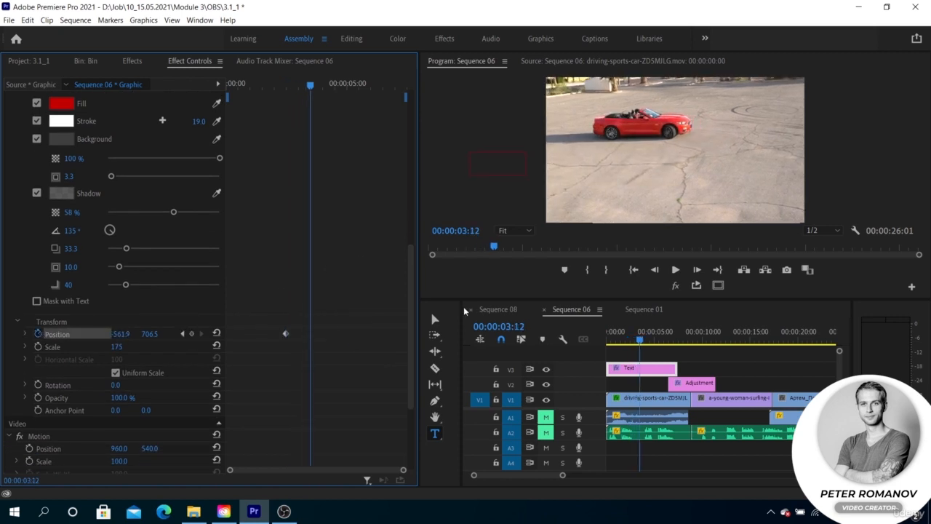
{"action": "left_click_drag", "start_coordinate": [118, 337], "coordinate": [179, 336]}
{"action": "left_click_drag", "start_coordinate": [307, 85], "coordinate": [286, 85]}
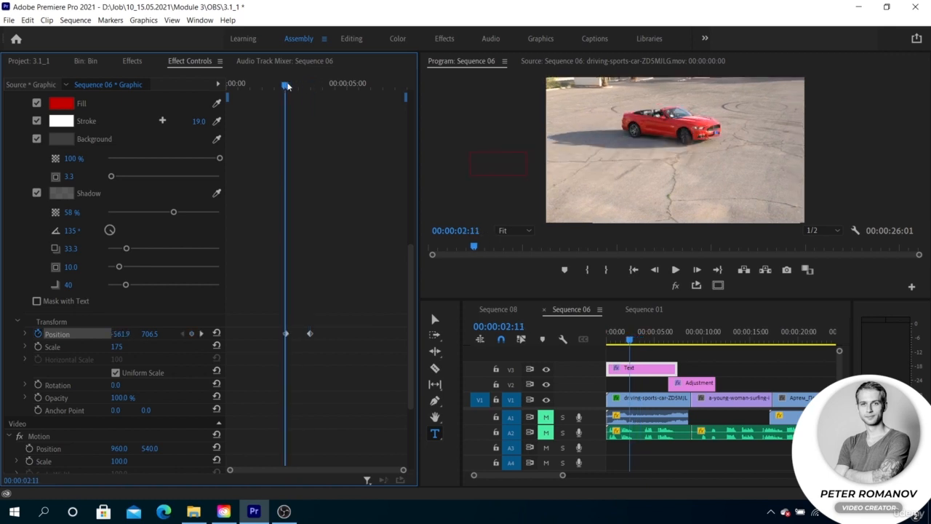
Step: Preview the slide and move the second Position keyframe closer to the first
{"action": "key", "text": "space"}
{"action": "key", "text": "space"}
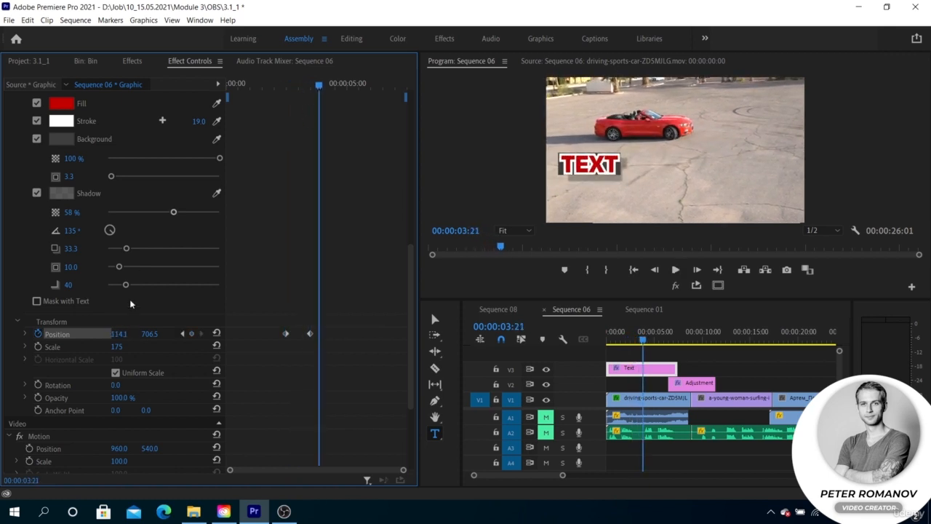
{"action": "left_click_drag", "start_coordinate": [321, 87], "coordinate": [312, 85]}
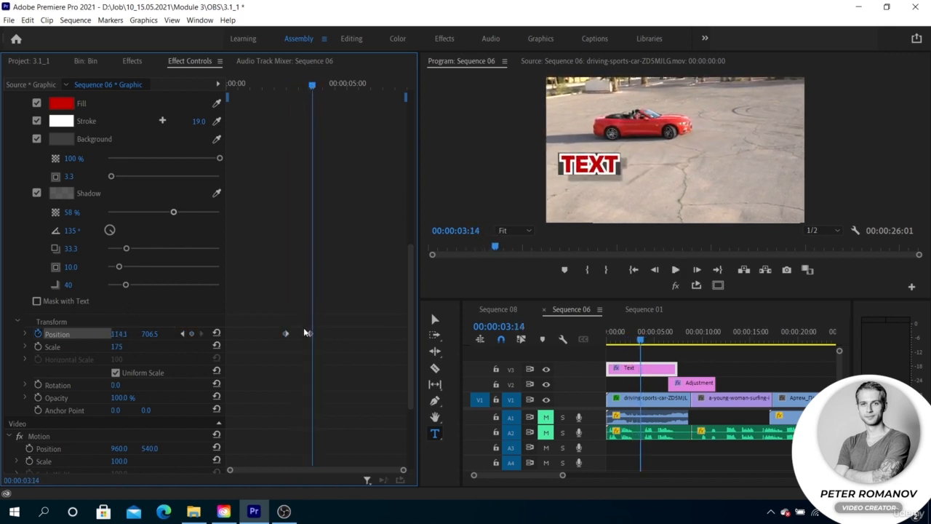
{"action": "left_click_drag", "start_coordinate": [310, 334], "coordinate": [298, 334]}
{"action": "left_click", "coordinate": [284, 87]}
{"action": "key", "text": "space"}
{"action": "key", "text": "space"}
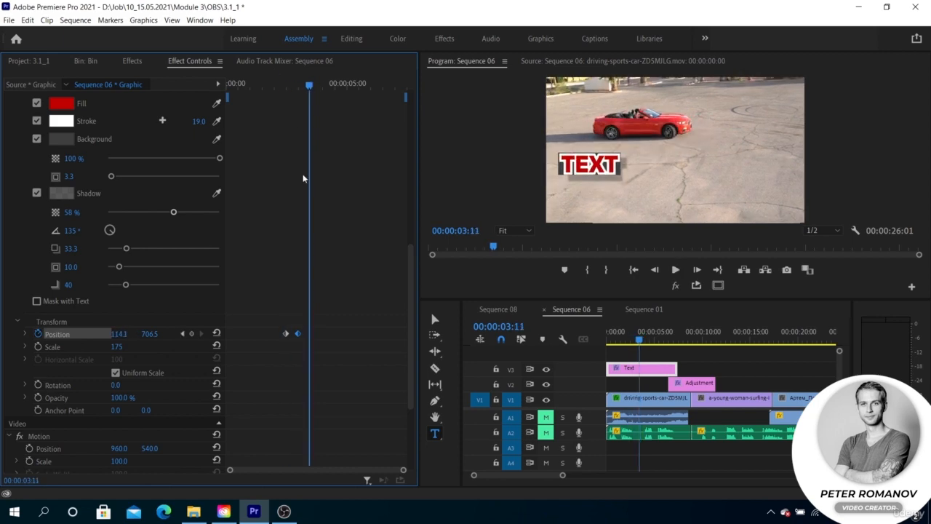
Step: Turn off the text's own Position animation, deleting its keyframes
{"action": "left_click", "coordinate": [37, 334]}
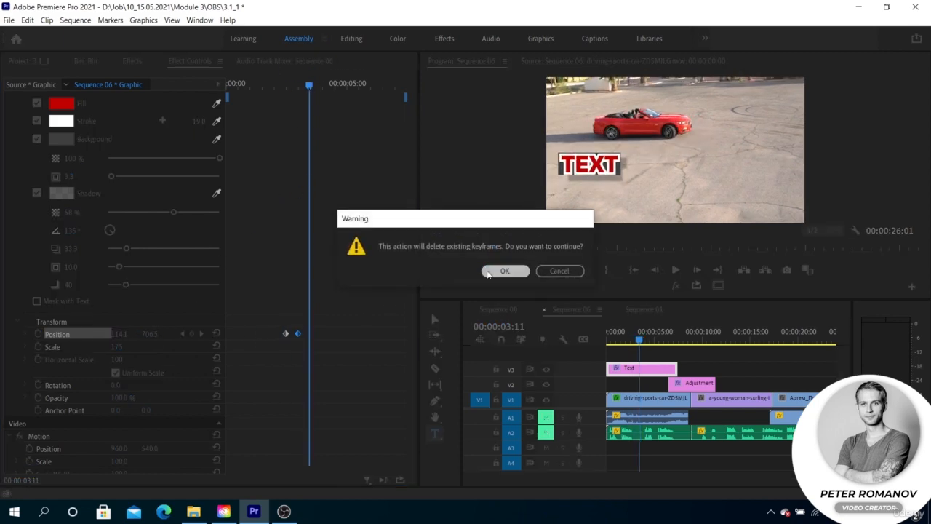
{"action": "left_click", "coordinate": [501, 271]}
Step: Keyframe the Transform effect's Position so the text slides in from the left to 960 at about 3:11, and preview
{"action": "scroll", "coordinate": [235, 260], "scroll_direction": "up", "scroll_amount": 10}
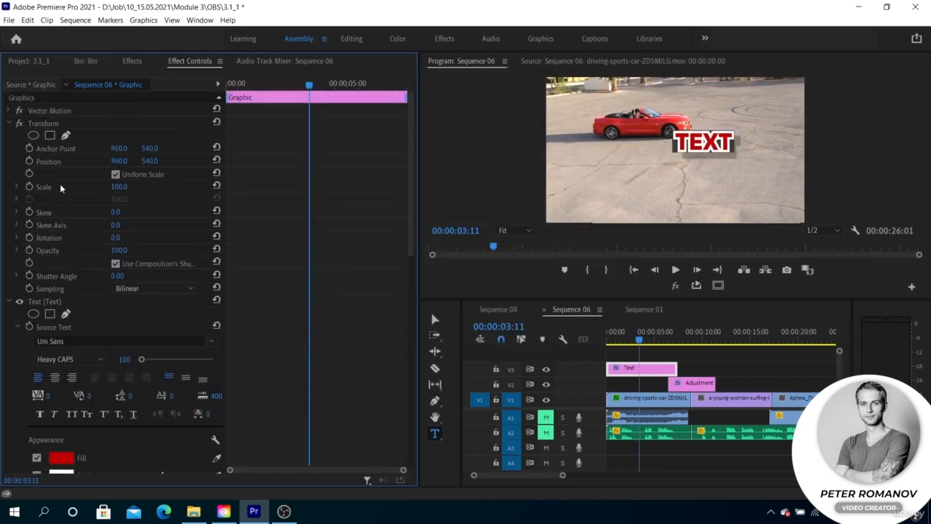
{"action": "left_click", "coordinate": [29, 161]}
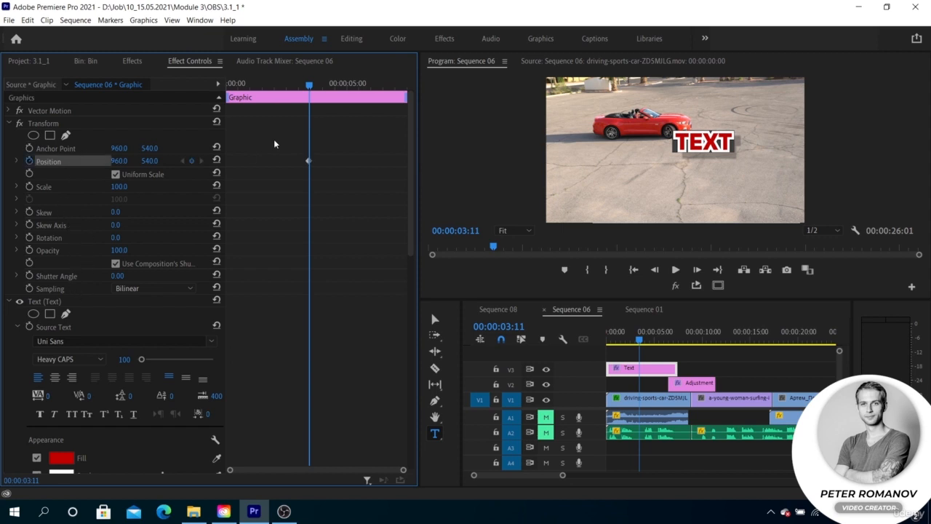
{"action": "left_click_drag", "start_coordinate": [309, 85], "coordinate": [280, 85]}
{"action": "left_click_drag", "start_coordinate": [118, 161], "coordinate": [43, 160]}
{"action": "key", "text": "space"}
Step: Set the Transform effect's Shutter Angle to 108 for motion blur and preview the slide
{"action": "key", "text": "space"}
{"action": "left_click_drag", "start_coordinate": [116, 276], "coordinate": [138, 276]}
{"action": "left_click_drag", "start_coordinate": [309, 85], "coordinate": [294, 86]}
{"action": "left_click_drag", "start_coordinate": [116, 277], "coordinate": [150, 251]}
{"action": "left_click_drag", "start_coordinate": [295, 86], "coordinate": [282, 85]}
{"action": "key", "text": "space"}
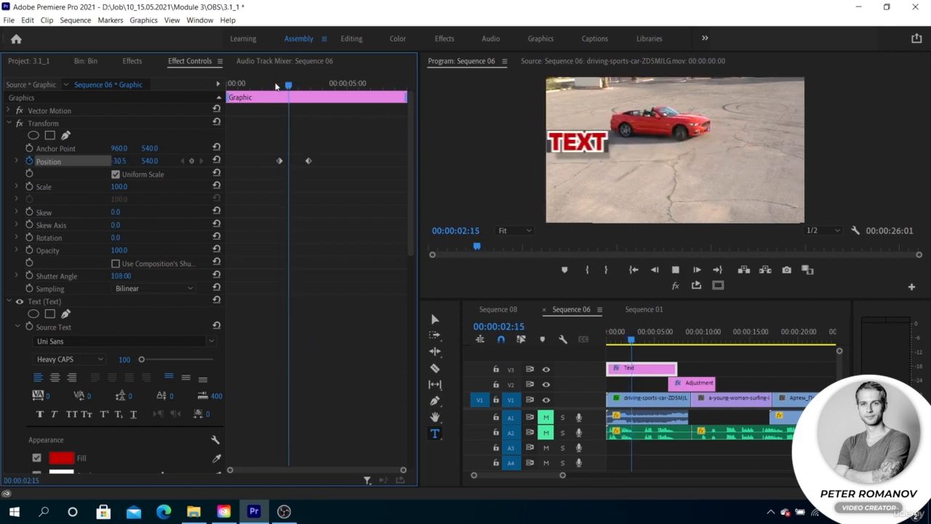
Step: Move the end Position keyframe earlier to speed up the slide, and preview it
{"action": "left_click_drag", "start_coordinate": [309, 161], "coordinate": [294, 162]}
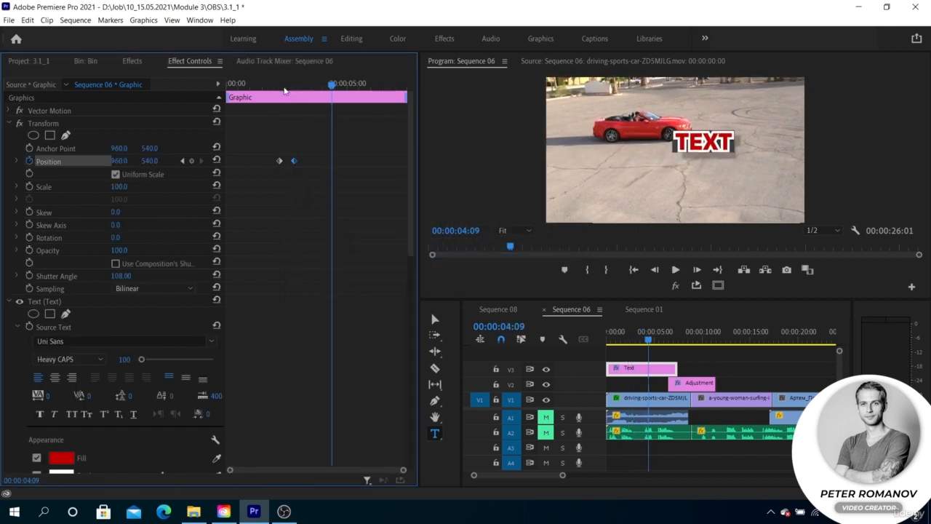
{"action": "left_click", "coordinate": [281, 86]}
{"action": "key", "text": "space"}
{"action": "key", "text": "space"}
{"action": "left_click", "coordinate": [268, 86]}
{"action": "key", "text": "space"}
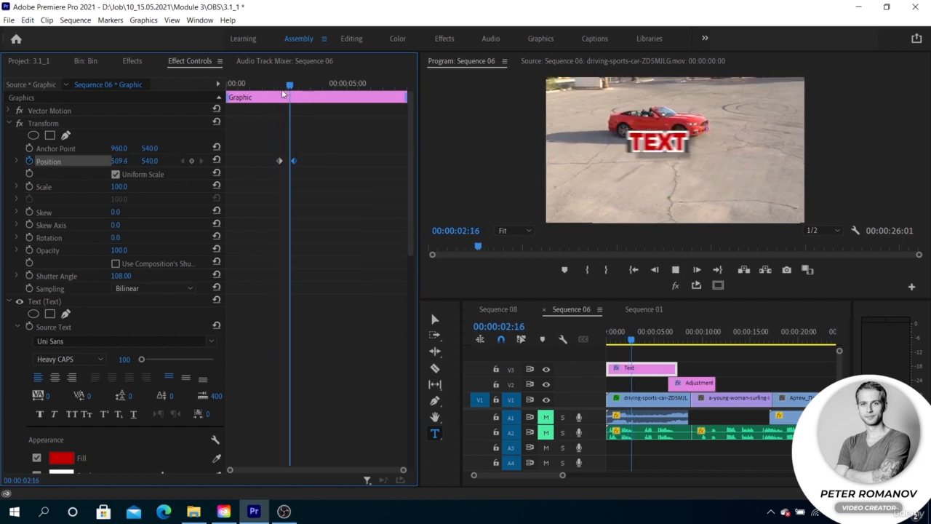
{"action": "key", "text": "space"}
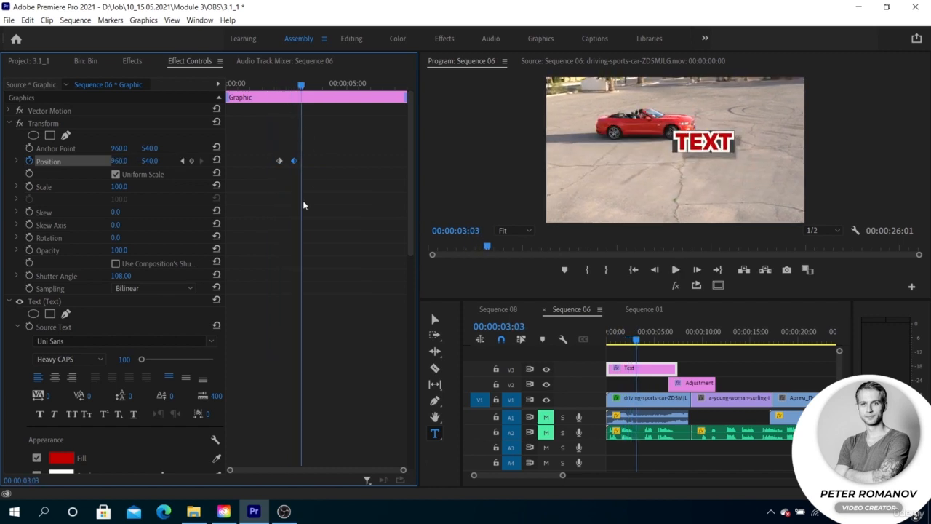
Step: Set the Transform effect's Sampling to Bicubic and preview the slide
{"action": "left_click", "coordinate": [154, 287]}
{"action": "left_click", "coordinate": [148, 298]}
{"action": "left_click", "coordinate": [152, 288]}
{"action": "left_click", "coordinate": [147, 314]}
{"action": "left_click", "coordinate": [277, 87]}
{"action": "key", "text": "space"}
{"action": "key", "text": "space"}
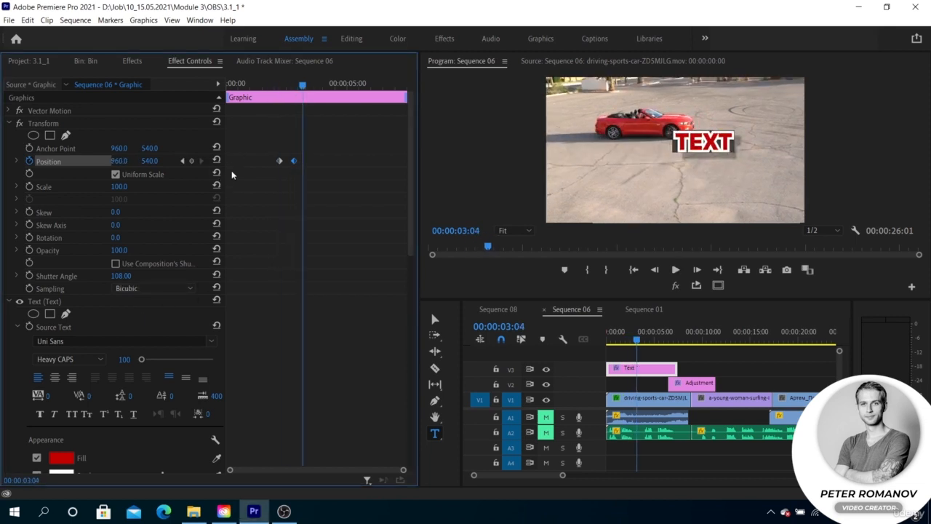
Step: Scrub through the text slide and change the Transform Sampling option again
{"action": "left_click_drag", "start_coordinate": [284, 86], "coordinate": [287, 80]}
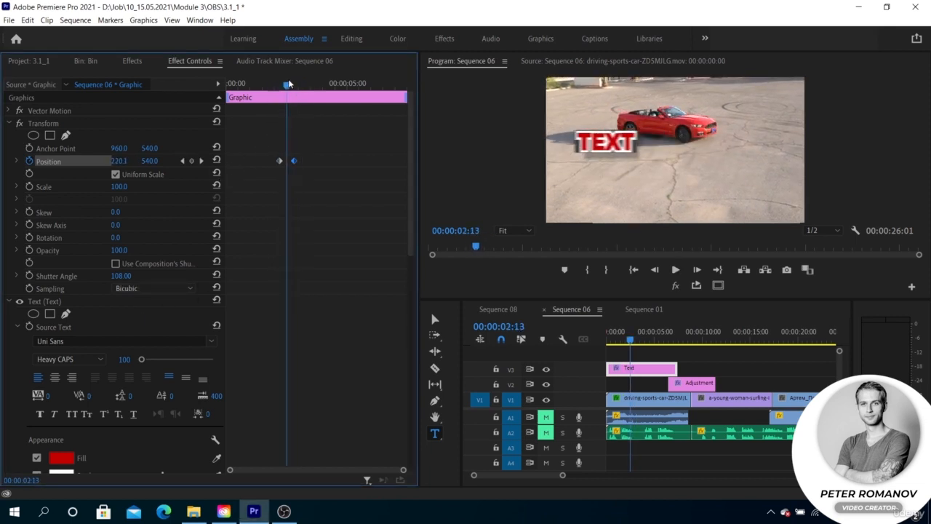
{"action": "left_click", "coordinate": [151, 285]}
{"action": "left_click", "coordinate": [143, 296]}
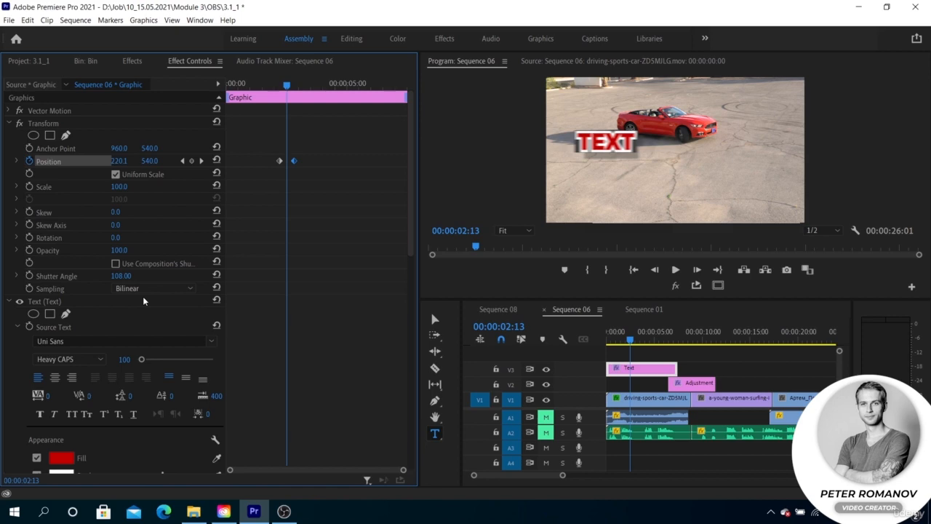
Step: Move the text clip to start at about 13 seconds and scrub through the blurred adjustment-layer transition
{"action": "left_click", "coordinate": [694, 382]}
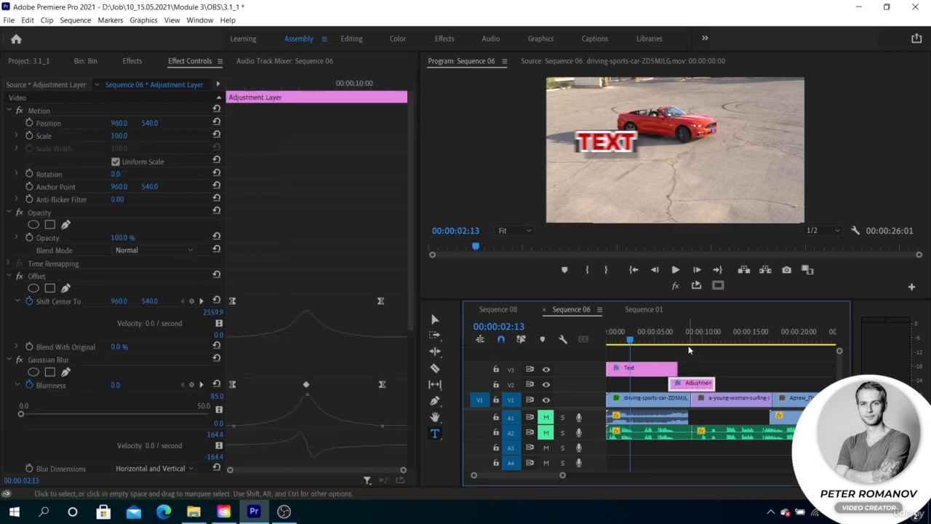
{"action": "left_click", "coordinate": [688, 346]}
{"action": "left_click_drag", "start_coordinate": [644, 369], "coordinate": [772, 367]}
{"action": "left_click", "coordinate": [686, 383]}
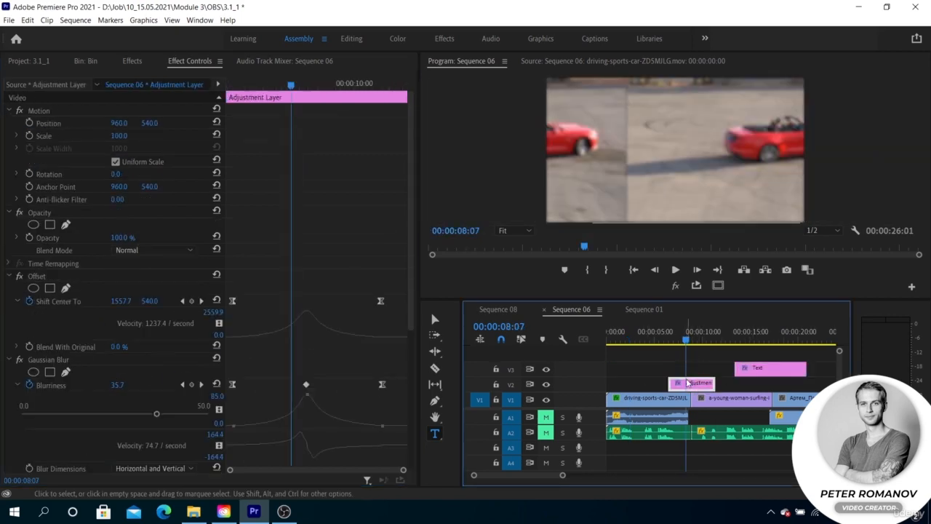
{"action": "left_click_drag", "start_coordinate": [686, 340], "coordinate": [689, 341]}
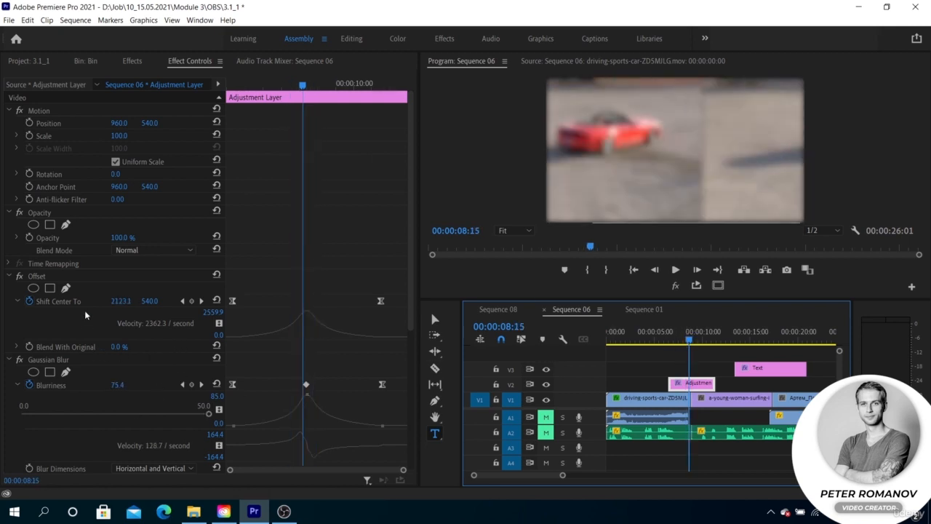
Step: Try scrubbing the Transform effect's Scale on the adjustment layer, undoing each change
{"action": "left_click", "coordinate": [105, 133]}
{"action": "scroll", "coordinate": [86, 323], "scroll_direction": "down", "scroll_amount": 5}
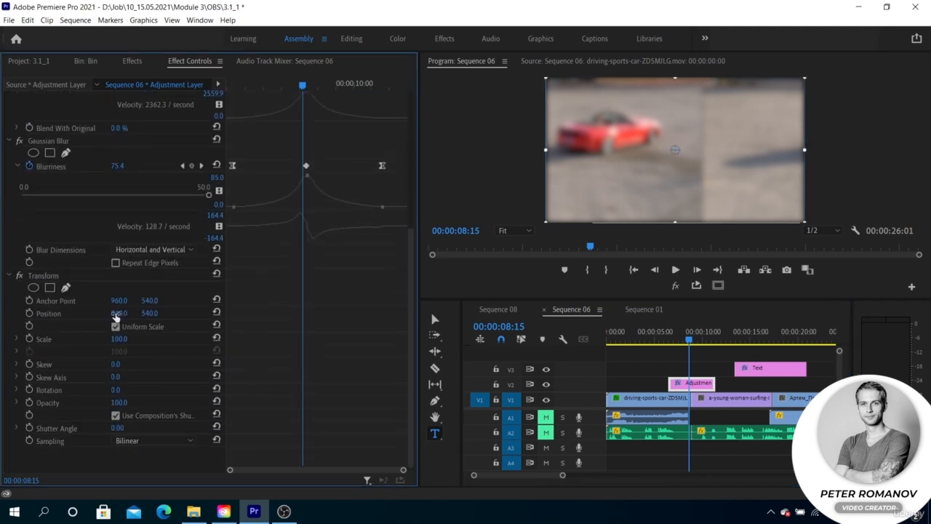
{"action": "mouse_move", "coordinate": [118, 339]}
{"action": "left_mouse_down"}
{"action": "mouse_move", "coordinate": [95, 340]}
{"action": "mouse_move", "coordinate": [127, 340]}
{"action": "left_mouse_up"}
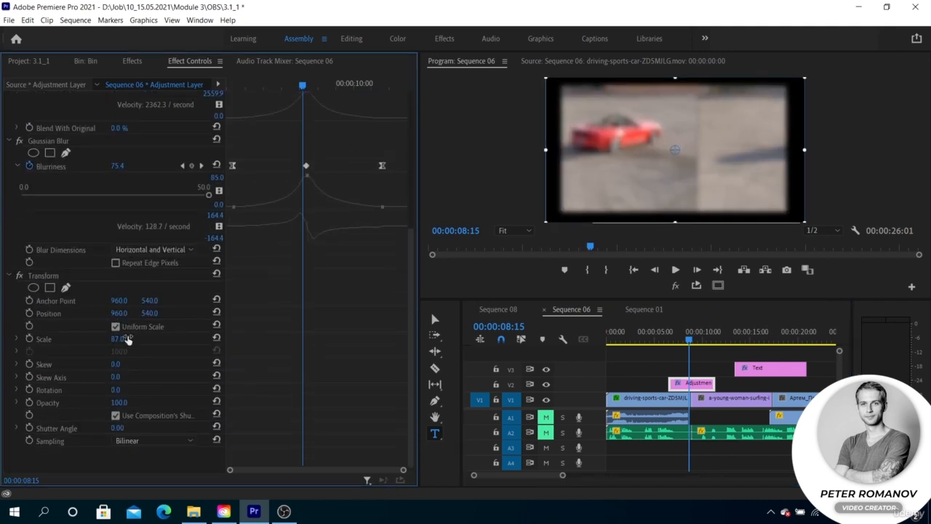
{"action": "key", "text": "ctrl+z"}
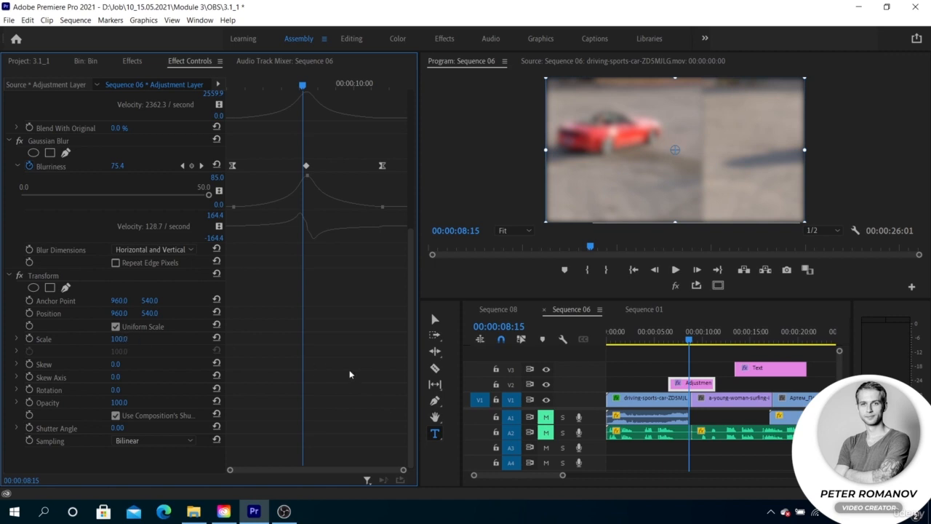
{"action": "left_click_drag", "start_coordinate": [119, 339], "coordinate": [102, 339]}
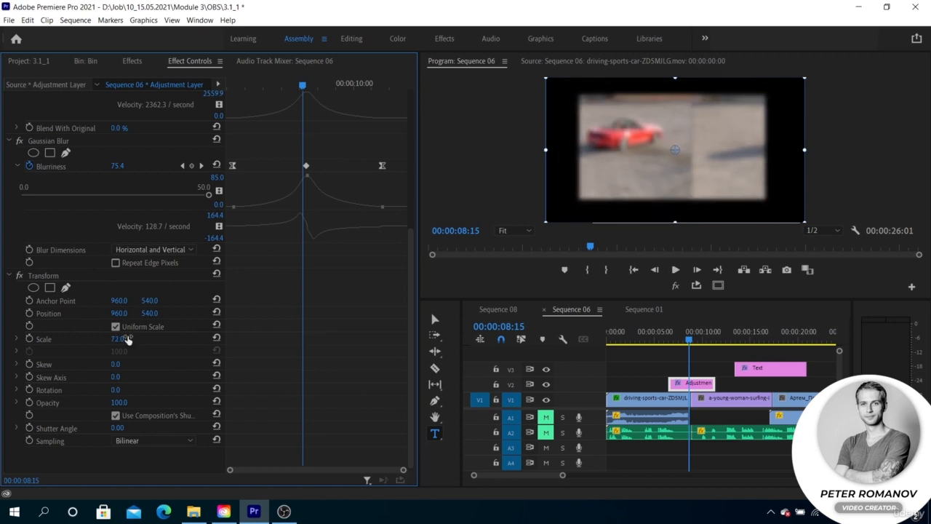
{"action": "key", "text": "ctrl+z"}
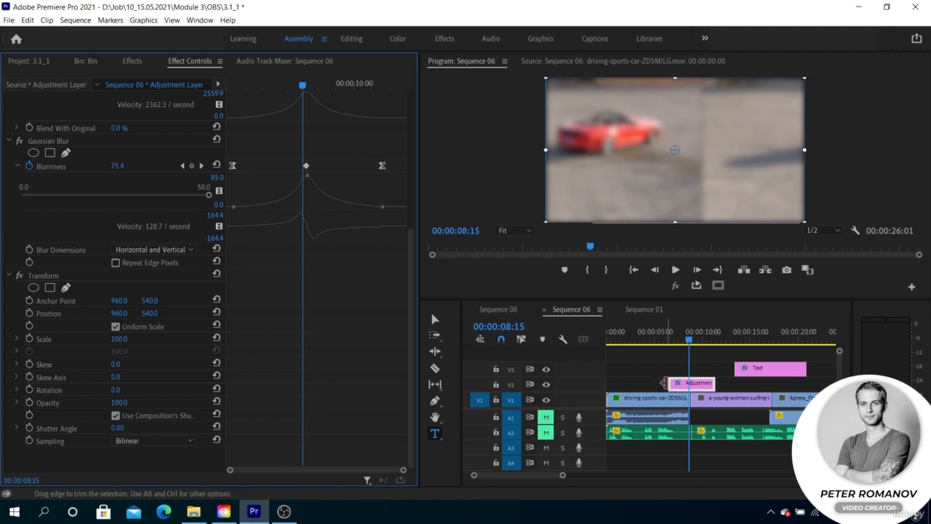
Step: Extend the adjustment layer's start slightly earlier and set a Transform Scale keyframe of 80 at about 6:14
{"action": "left_click_drag", "start_coordinate": [668, 383], "coordinate": [664, 383]}
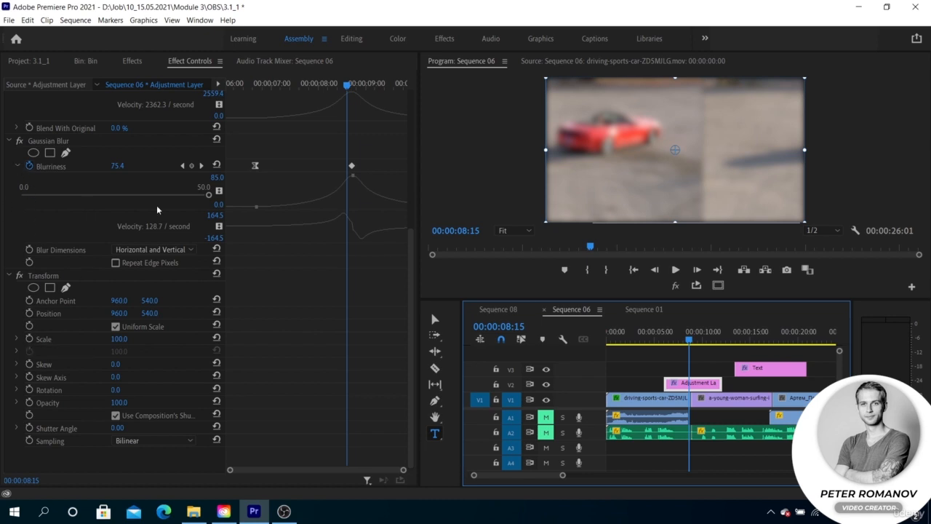
{"action": "left_click_drag", "start_coordinate": [339, 88], "coordinate": [224, 93]}
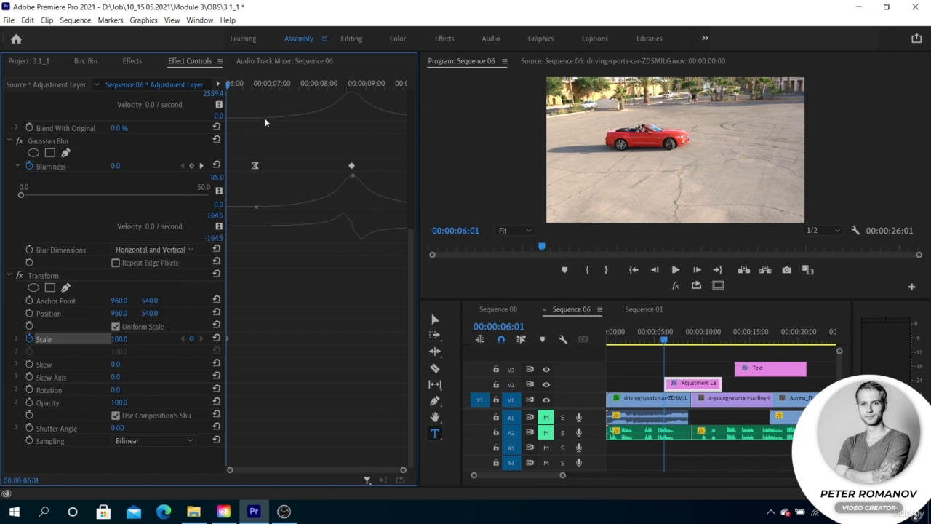
{"action": "left_click_drag", "start_coordinate": [227, 84], "coordinate": [250, 86]}
{"action": "left_click", "coordinate": [119, 338]}
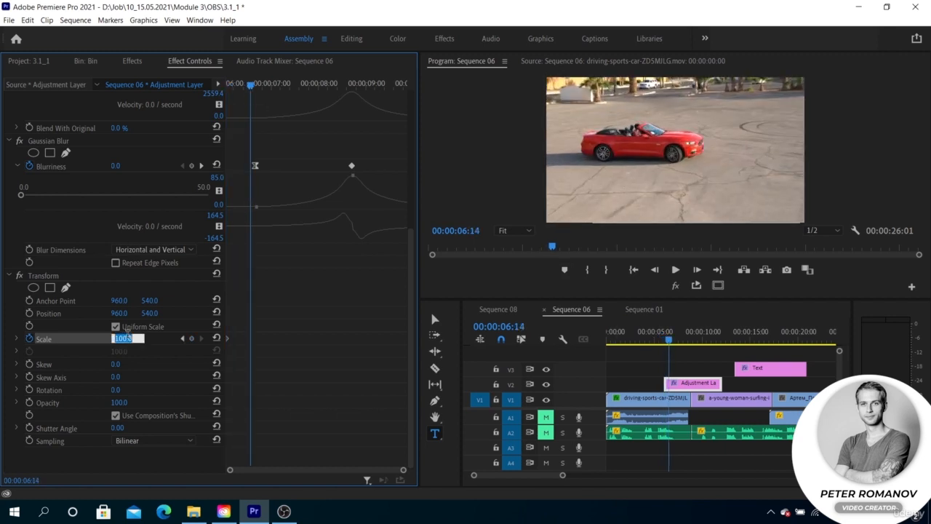
{"action": "type", "text": "80"}
{"action": "key", "text": "Return"}
Step: Set Transform Scale back to 100 near the adjustment layer's end, around 9:21, and preview the zoom
{"action": "left_click_drag", "start_coordinate": [252, 86], "coordinate": [389, 85]}
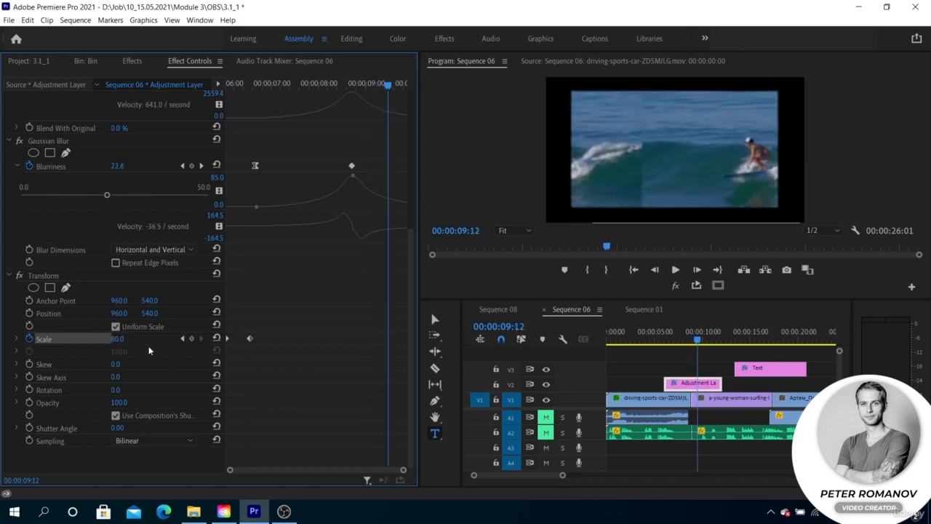
{"action": "left_click_drag", "start_coordinate": [387, 86], "coordinate": [404, 84]}
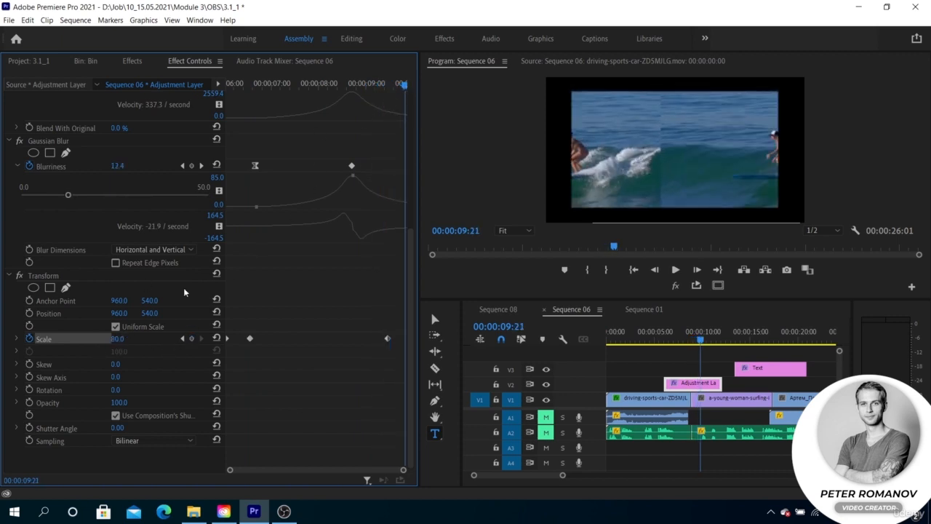
{"action": "left_click", "coordinate": [119, 339]}
{"action": "type", "text": "1"}
{"action": "key", "text": "Return"}
{"action": "left_click_drag", "start_coordinate": [278, 85], "coordinate": [221, 85]}
{"action": "key", "text": "space"}
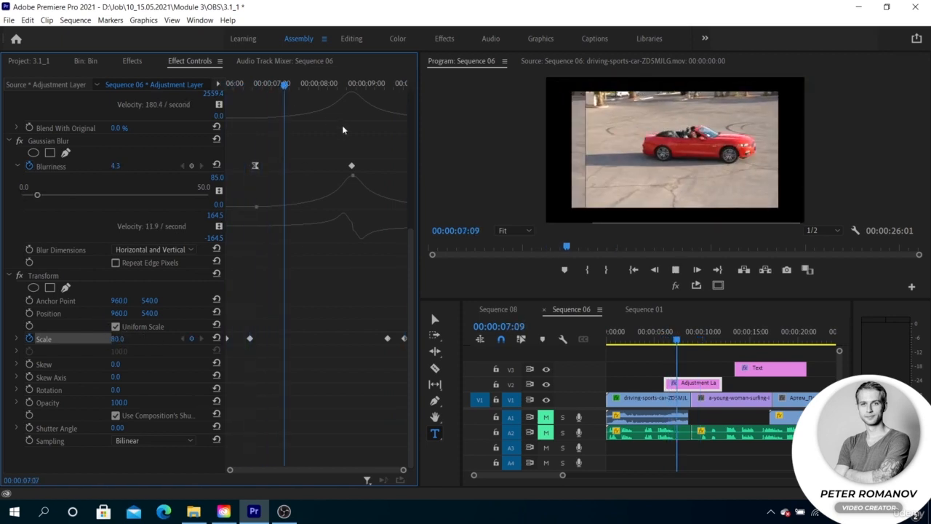
{"action": "key", "text": "space"}
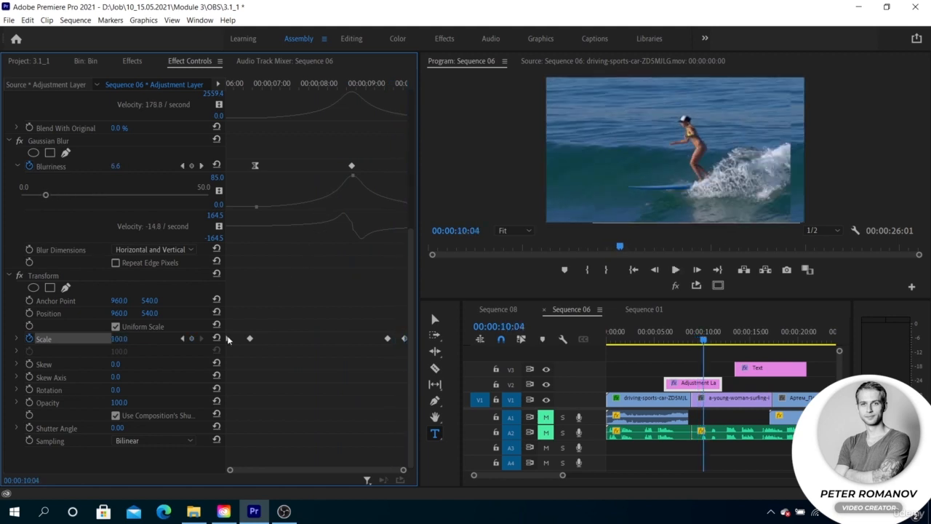
Step: Apply Ease Out and Ease In interpolation to the three Scale keyframes
{"action": "right_click", "coordinate": [247, 339]}
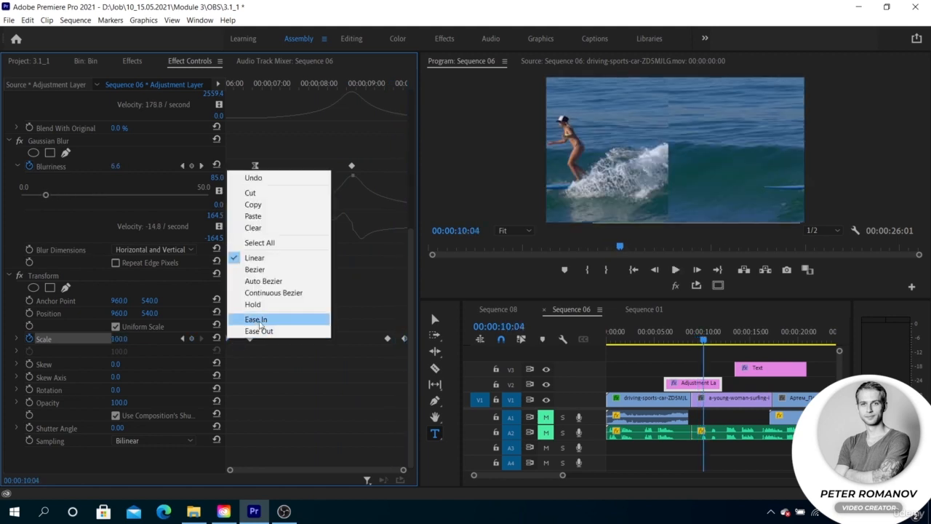
{"action": "left_click", "coordinate": [284, 331]}
{"action": "right_click", "coordinate": [387, 338]}
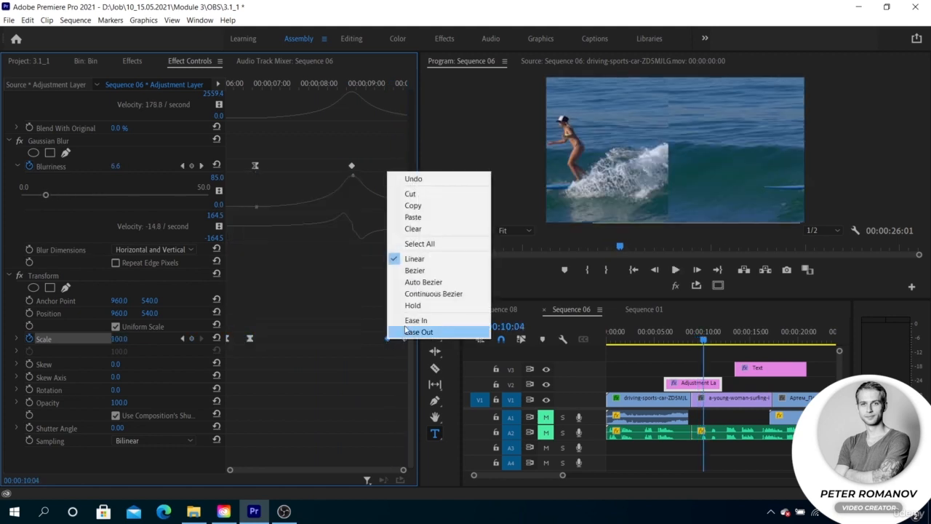
{"action": "left_click", "coordinate": [418, 331]}
{"action": "right_click", "coordinate": [404, 338]}
{"action": "left_click", "coordinate": [416, 332]}
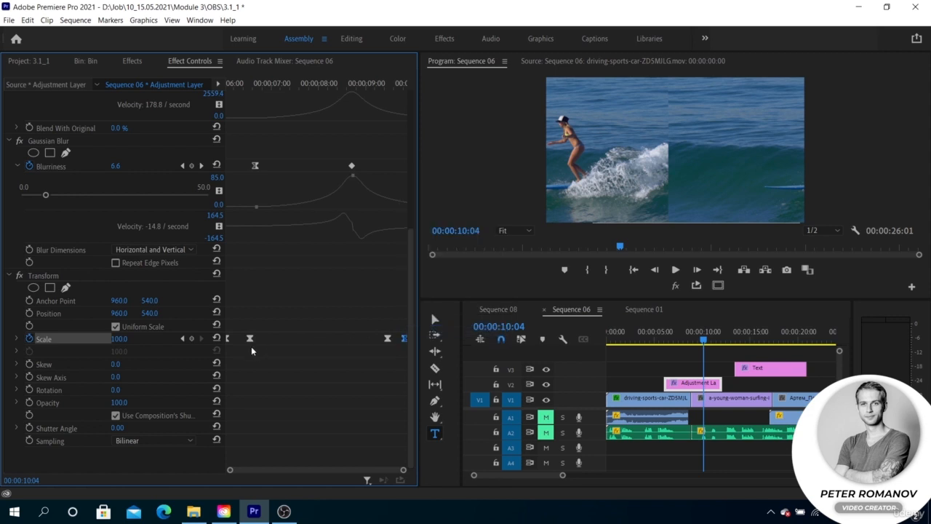
Step: Expand the Scale graph and adjust the keyframes' velocity handles to sharpen the zoom curve
{"action": "left_click", "coordinate": [17, 339]}
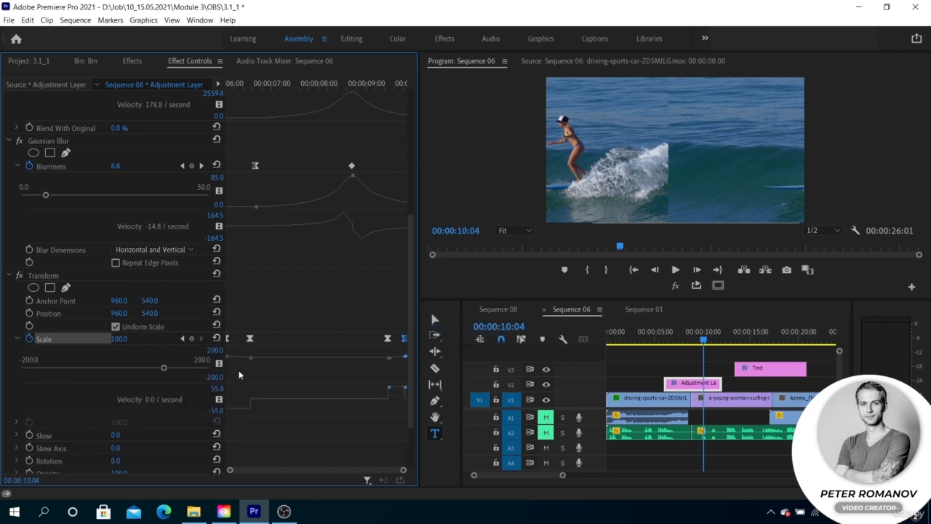
{"action": "left_click", "coordinate": [228, 339]}
{"action": "left_click_drag", "start_coordinate": [231, 361], "coordinate": [232, 358]}
{"action": "left_click", "coordinate": [388, 339]}
{"action": "left_click", "coordinate": [403, 340]}
{"action": "left_click_drag", "start_coordinate": [402, 357], "coordinate": [399, 357]}
{"action": "left_click_drag", "start_coordinate": [391, 376], "coordinate": [396, 355]}
Step: Scrub and play the transition from the adjustment layer's start to check the zoom
{"action": "left_click", "coordinate": [669, 340]}
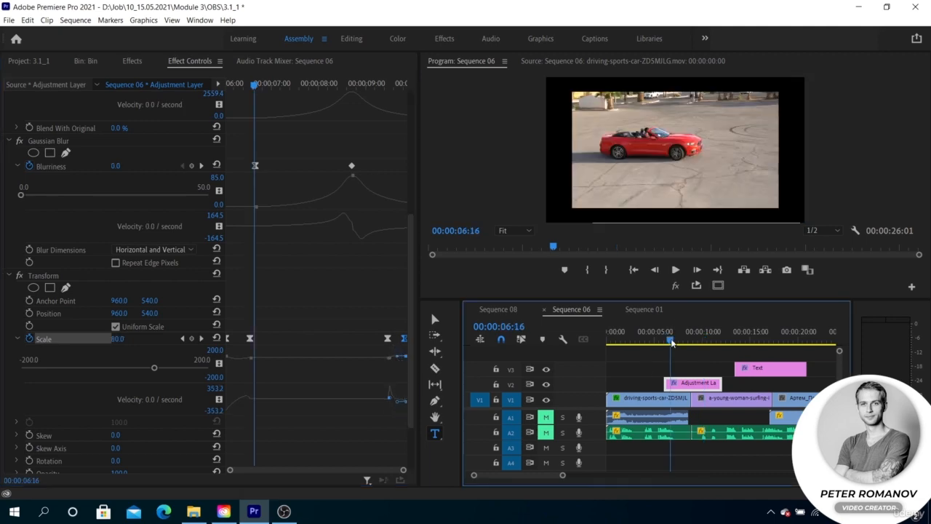
{"action": "left_click", "coordinate": [663, 341]}
{"action": "key", "text": "space"}
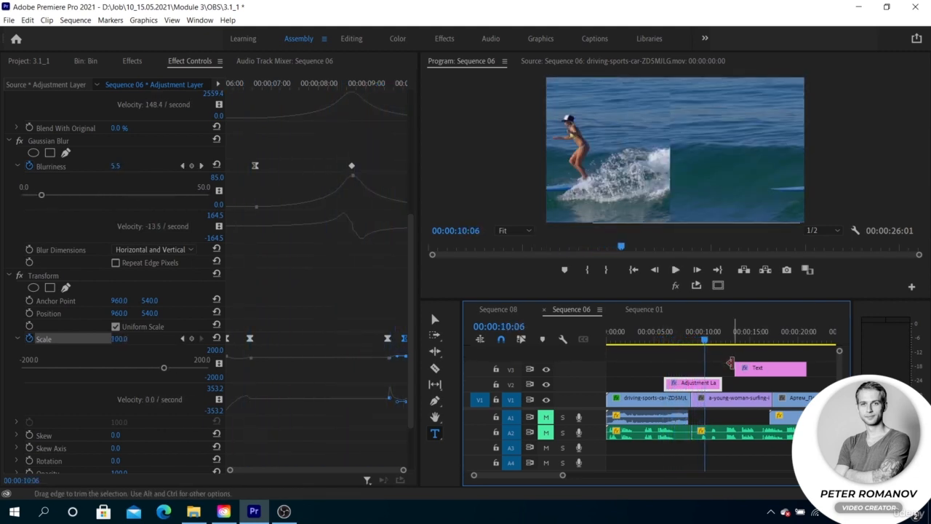
{"action": "mouse_move", "coordinate": [705, 341]}
{"action": "left_mouse_down"}
{"action": "mouse_move", "coordinate": [682, 342]}
{"action": "mouse_move", "coordinate": [714, 341]}
{"action": "mouse_move", "coordinate": [702, 341]}
{"action": "left_mouse_up"}
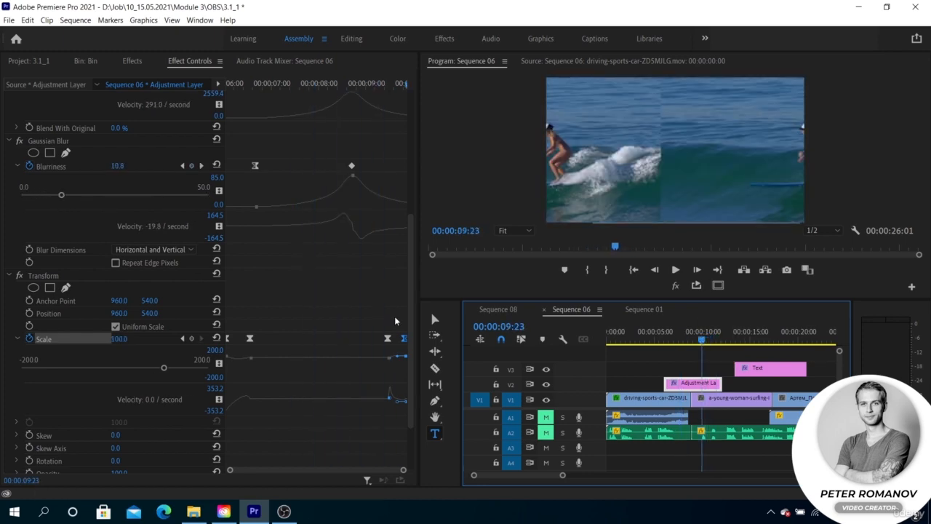
Step: Review the Offset, Gaussian Blur and Transform effects on the adjustment layer and play the combined transition
{"action": "scroll", "coordinate": [50, 284], "scroll_direction": "up", "scroll_amount": 5}
{"action": "left_click", "coordinate": [49, 252]}
{"action": "left_click", "coordinate": [56, 334]}
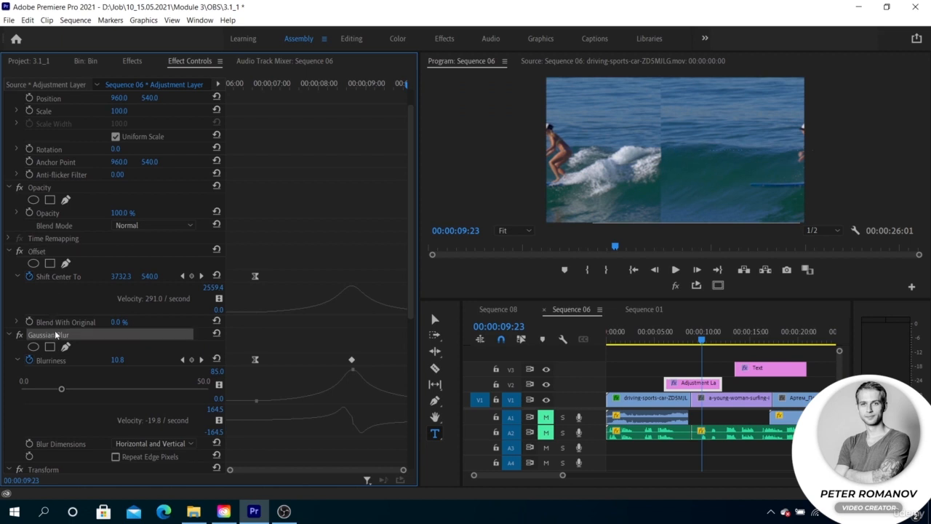
{"action": "scroll", "coordinate": [56, 335], "scroll_direction": "down", "scroll_amount": 2}
{"action": "scroll", "coordinate": [56, 335], "scroll_direction": "down", "scroll_amount": 1}
{"action": "left_click", "coordinate": [52, 336]}
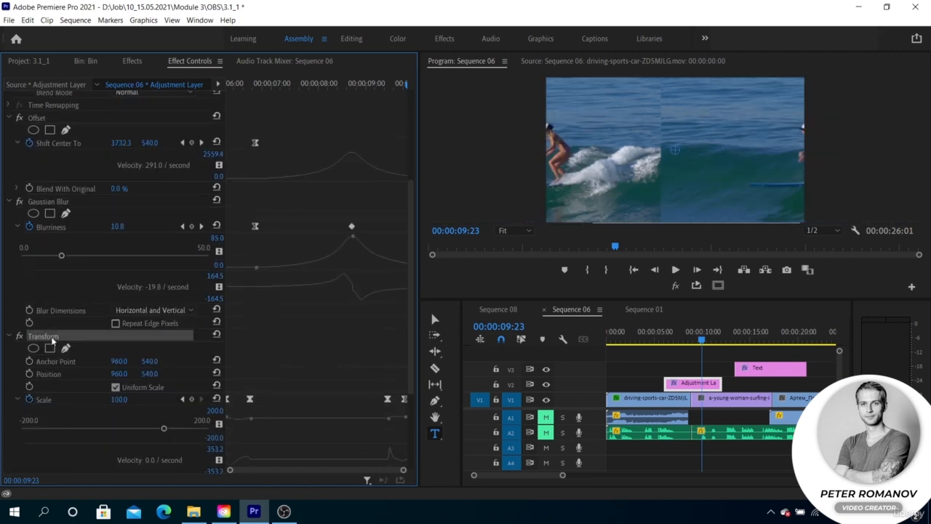
{"action": "left_click", "coordinate": [666, 340]}
{"action": "key", "text": "space"}
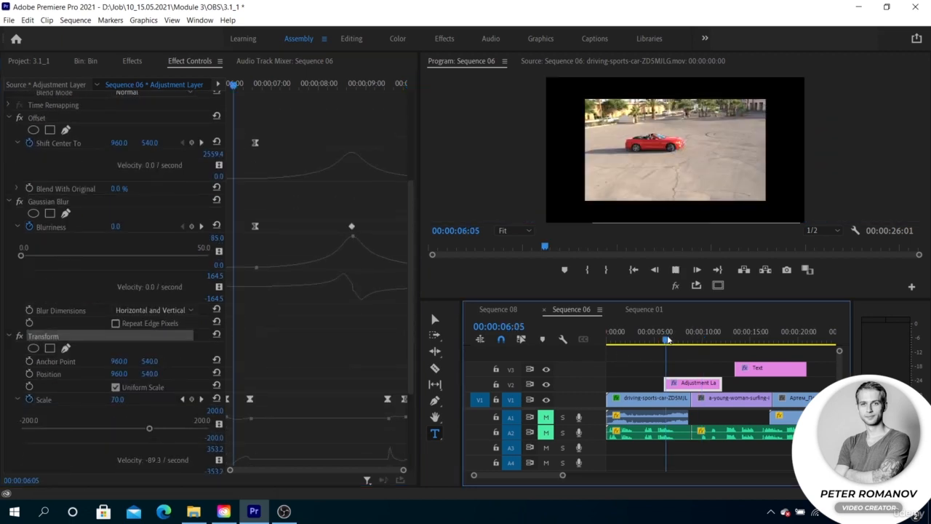
{"action": "key", "text": "space"}
{"action": "left_click_drag", "start_coordinate": [669, 340], "coordinate": [663, 340]}
{"action": "key", "text": "space"}
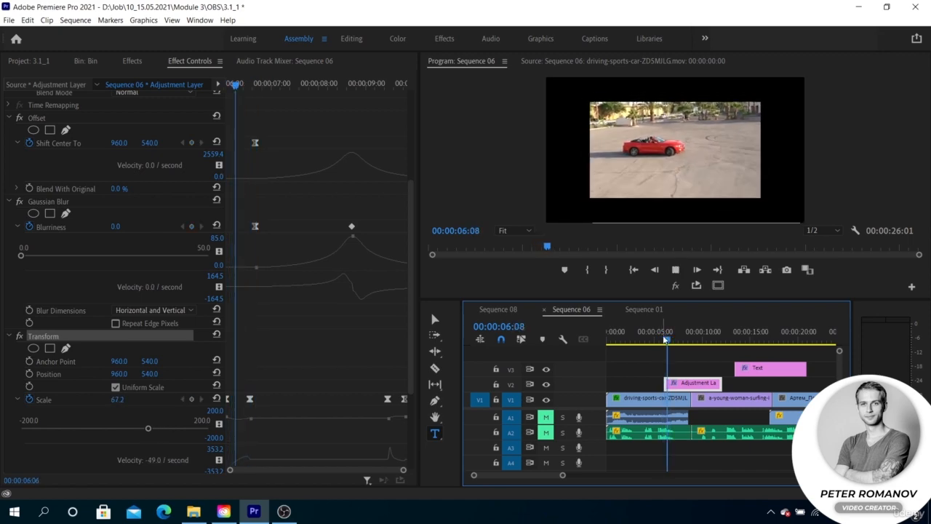